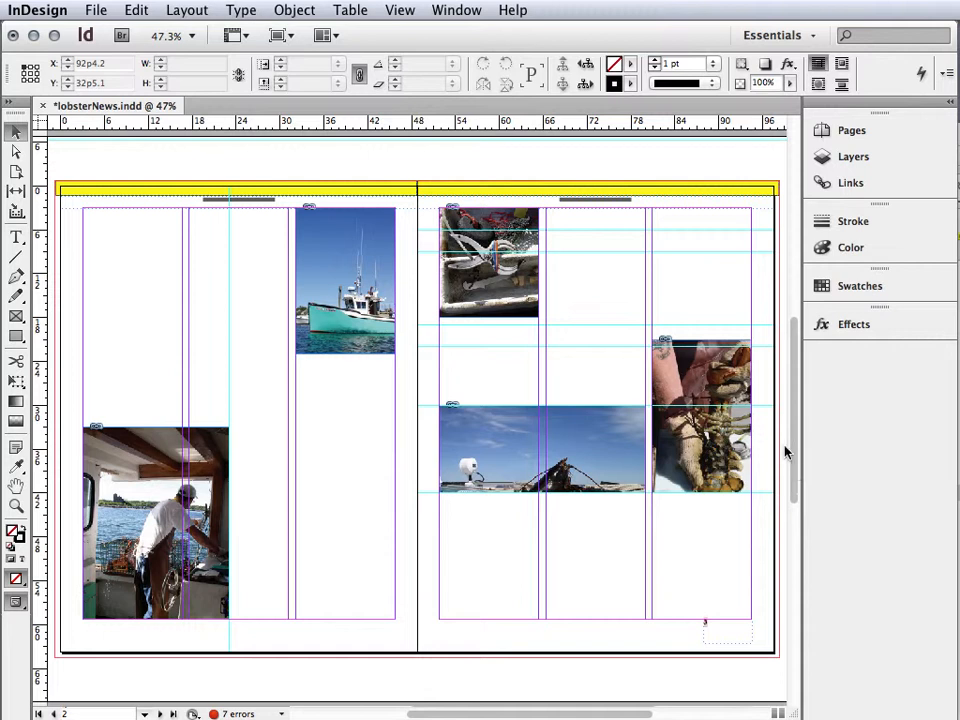
- Go to page 3 and magnify its upper columns to 100%
click(826, 132)
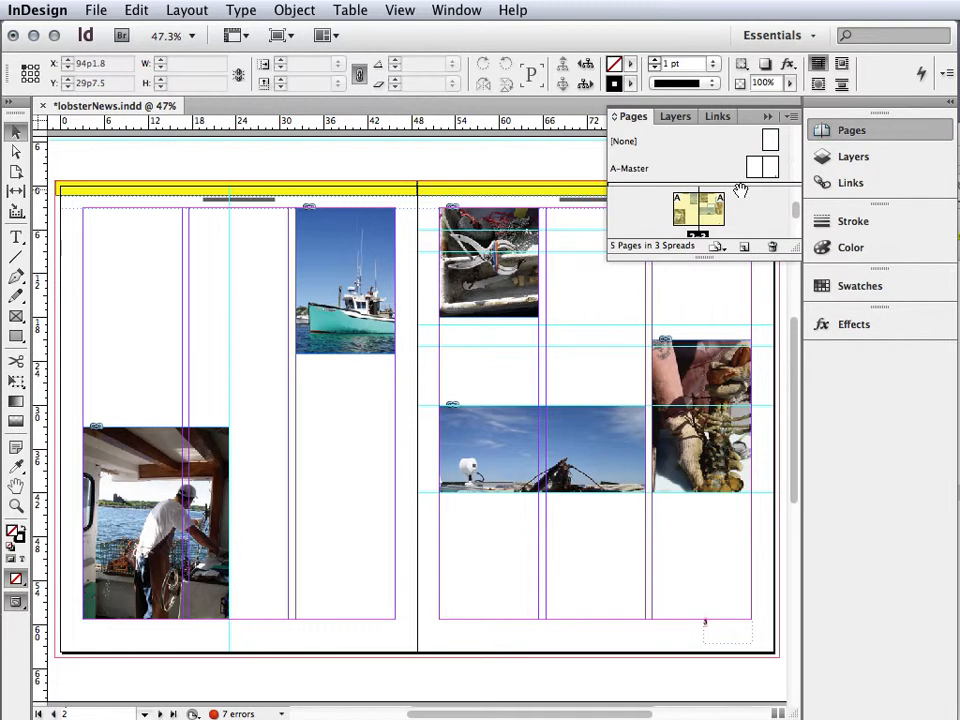
double_click(714, 215)
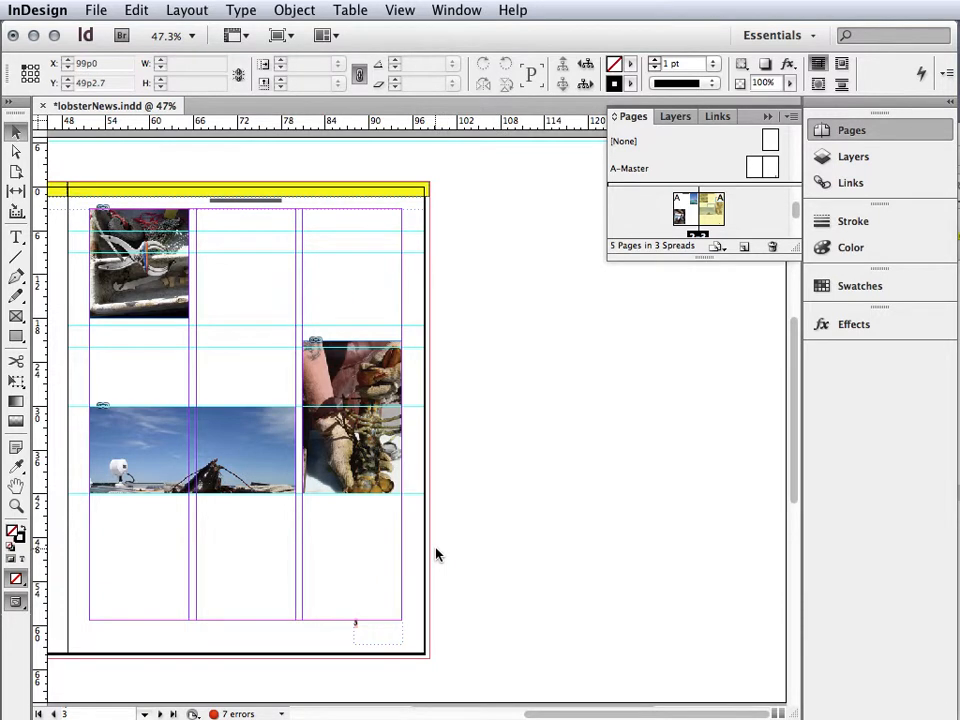
key(space)
key(super+space)
click(243, 281)
click(437, 435)
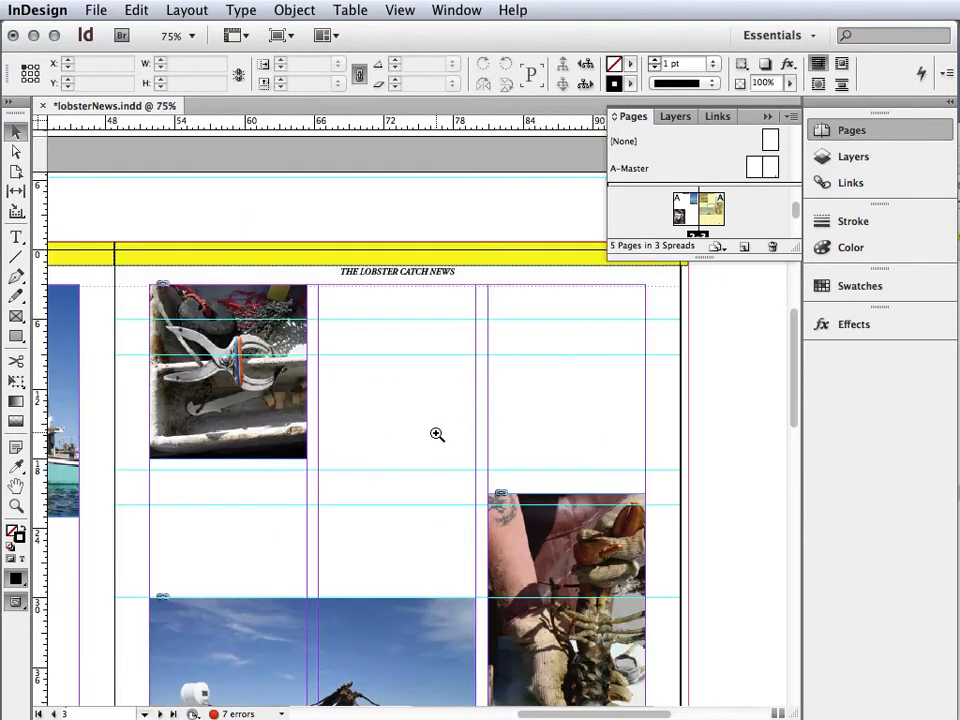
click(437, 434)
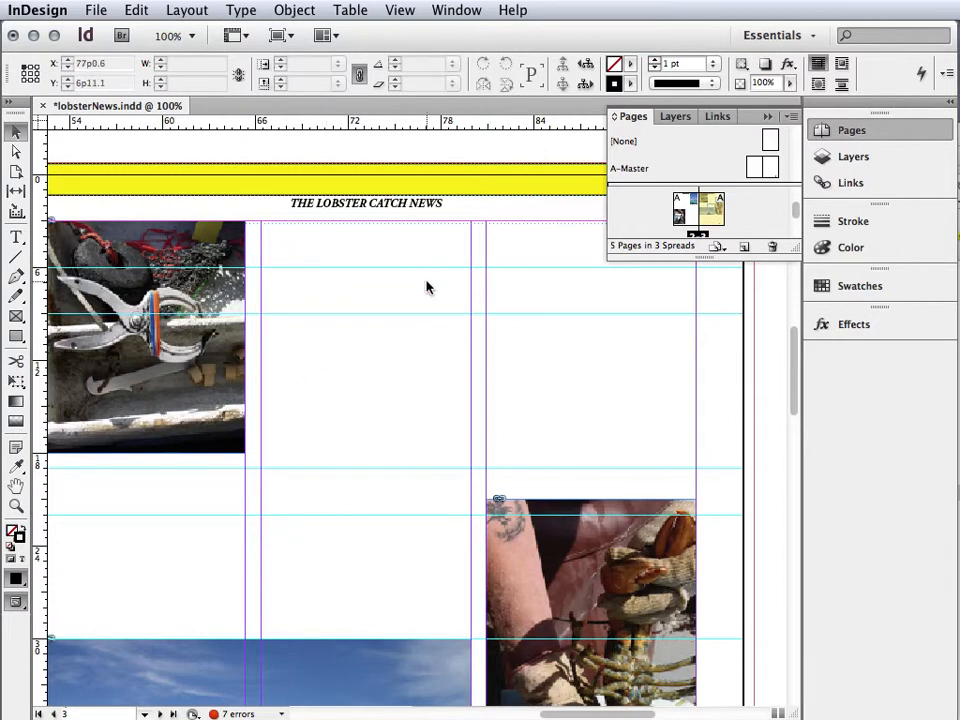
- Delete the horizontal guide near 6p0 on page 3 and add a new horizontal guide at Y 6p0
drag(366, 127, 347, 211)
drag(794, 292, 798, 364)
click(450, 394)
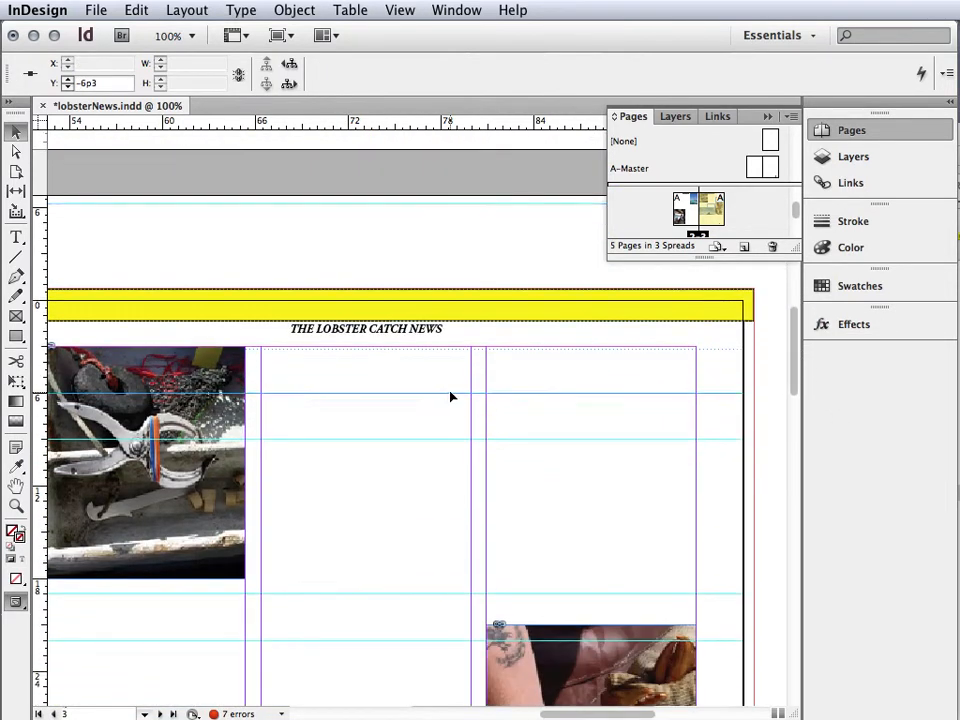
key(Delete)
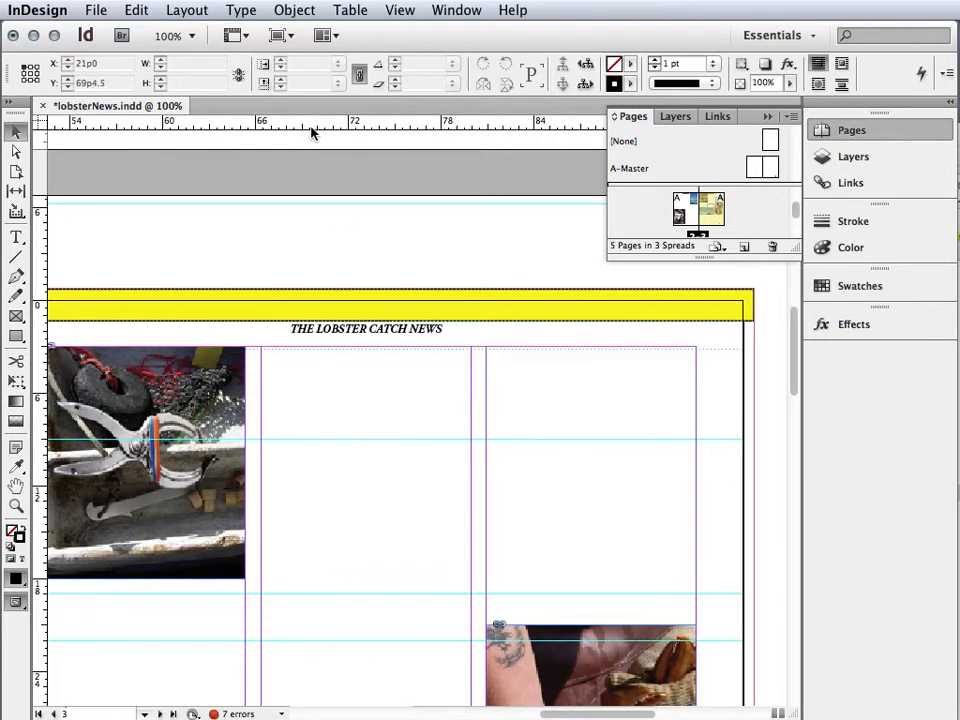
drag(313, 124, 318, 395)
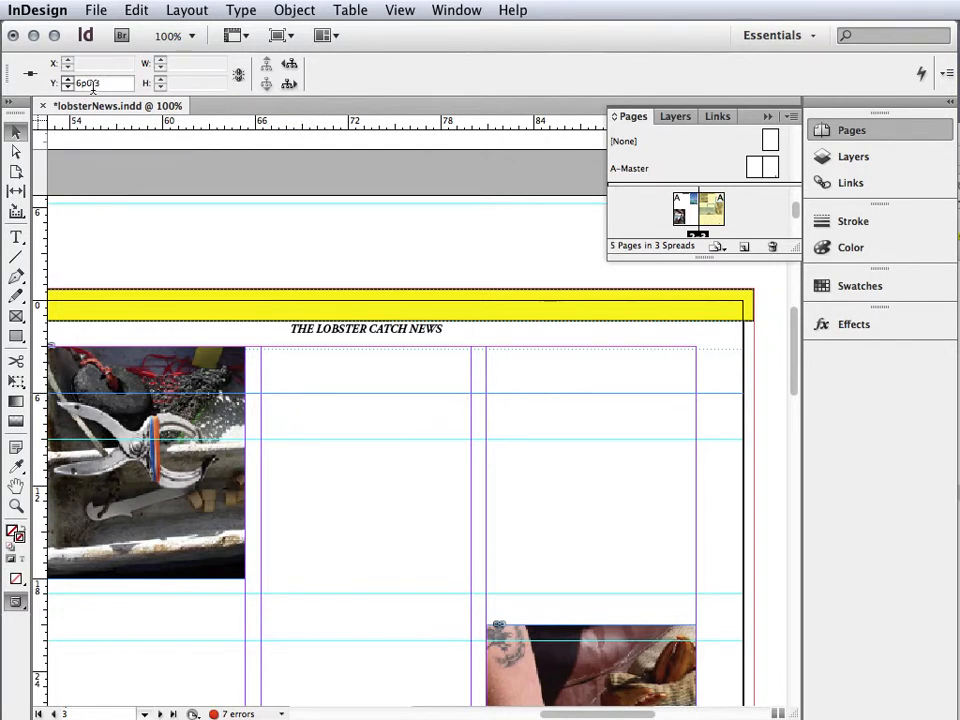
key(BackSpace)
key(BackSpace)
- Create a text frame across the middle column starting at the 6p0 guide and enter the headline "How to Measure a Legal Lobster"
click(15, 236)
drag(262, 393, 470, 432)
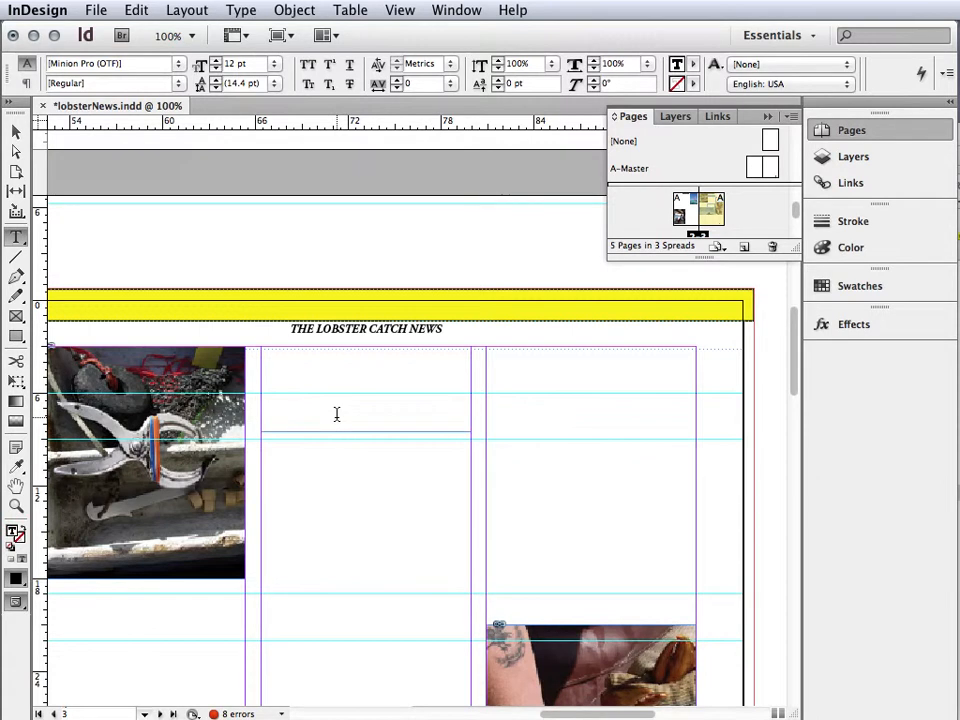
text(How to Measure a)
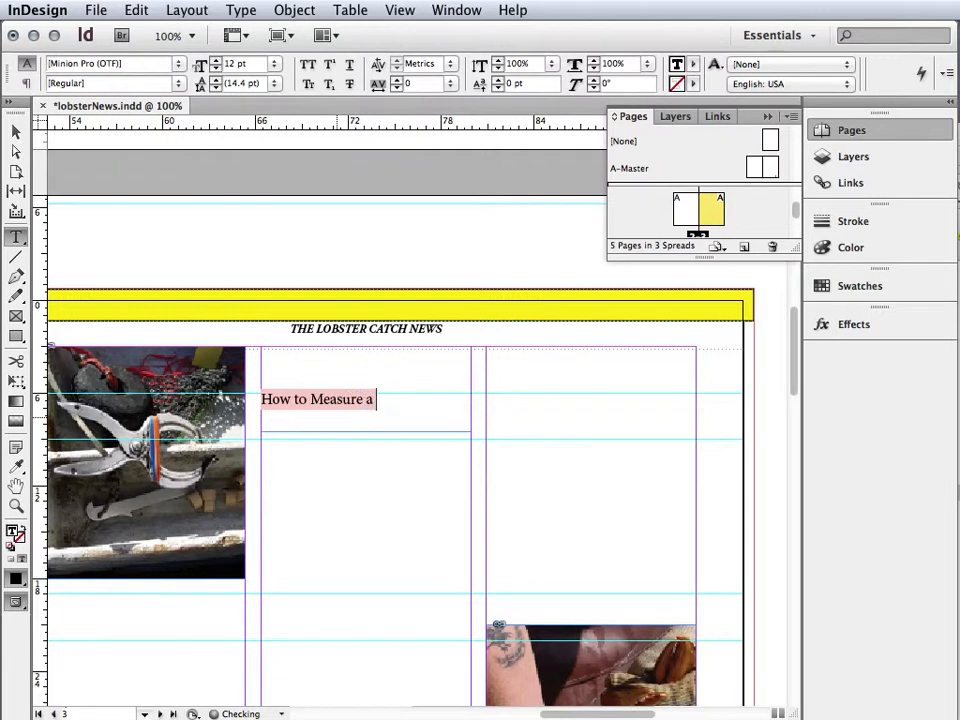
text( Legal Lobster)
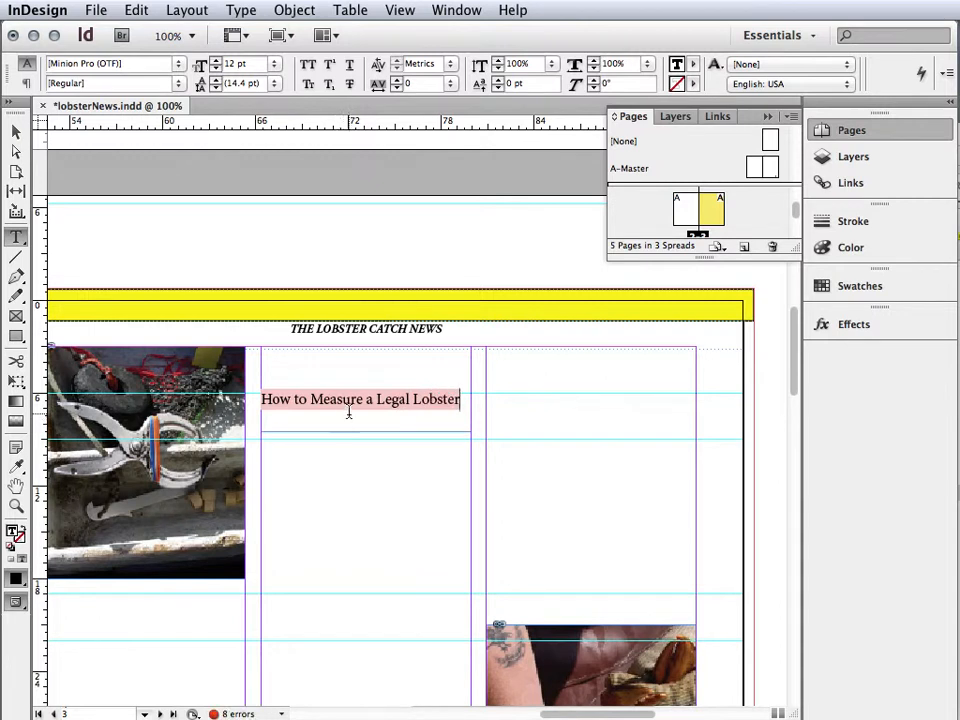
- Set the "How to Measure a Legal Lobster" headline in Adobe Garamond Pro Regular
drag(463, 399, 248, 400)
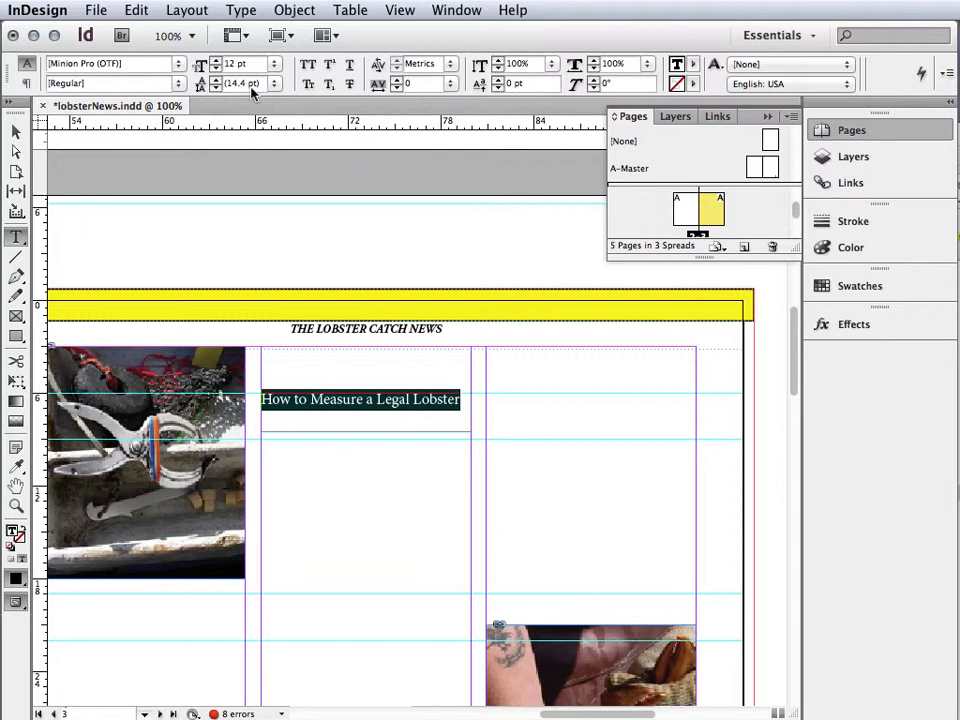
click(178, 63)
mouse_move(183, 82)
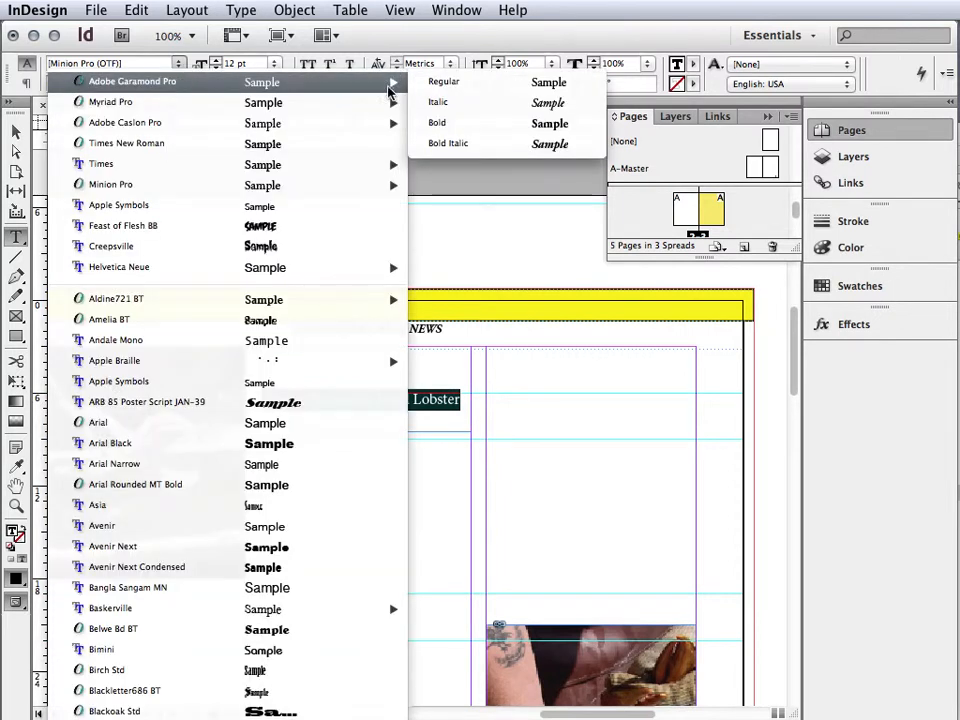
click(455, 80)
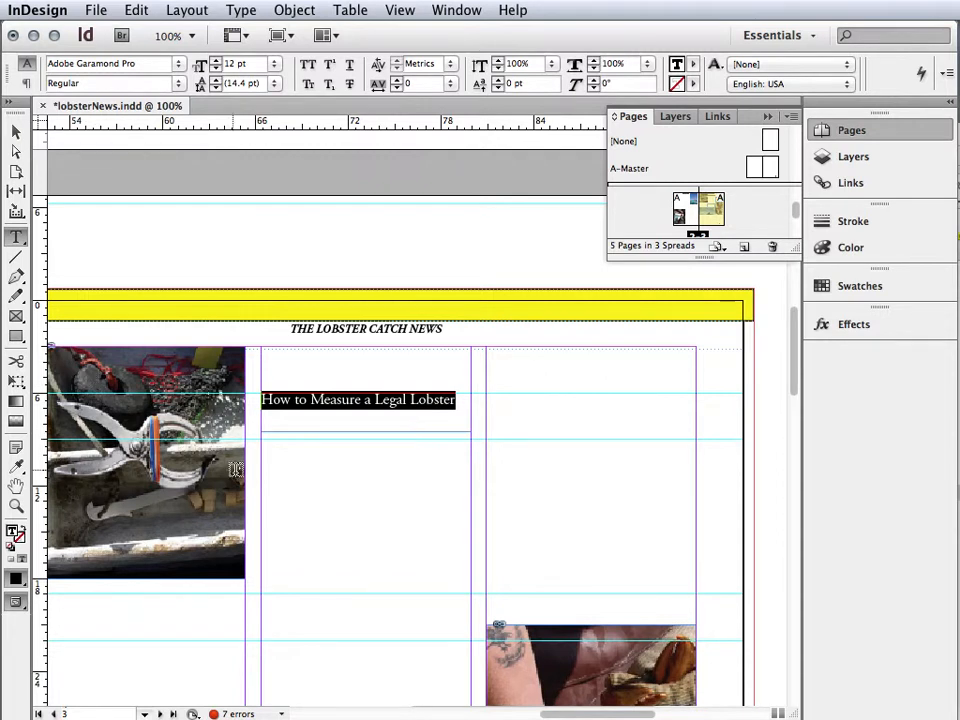
- Draw two empty text frames filling the middle and right columns between the 9p0 and 19p0 guides
drag(260, 440, 469, 595)
click(486, 437)
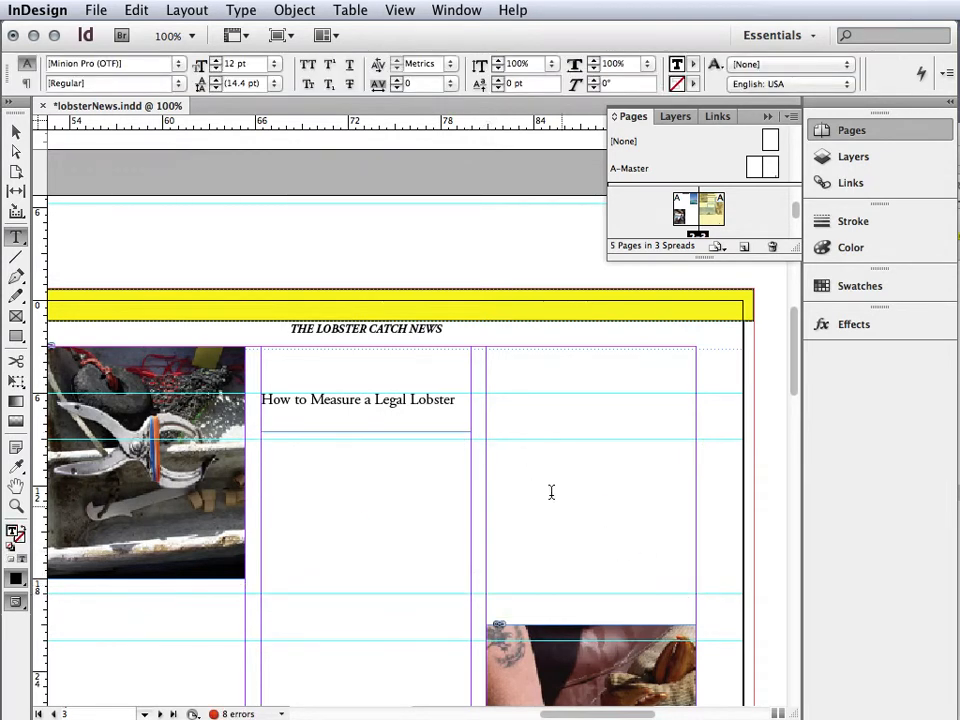
drag(487, 438, 694, 596)
click(15, 132)
click(360, 495)
click(560, 505)
- Place Measure.doc from the Chapter 12 Newsletter Text folder into the middle column's empty text frame
click(413, 499)
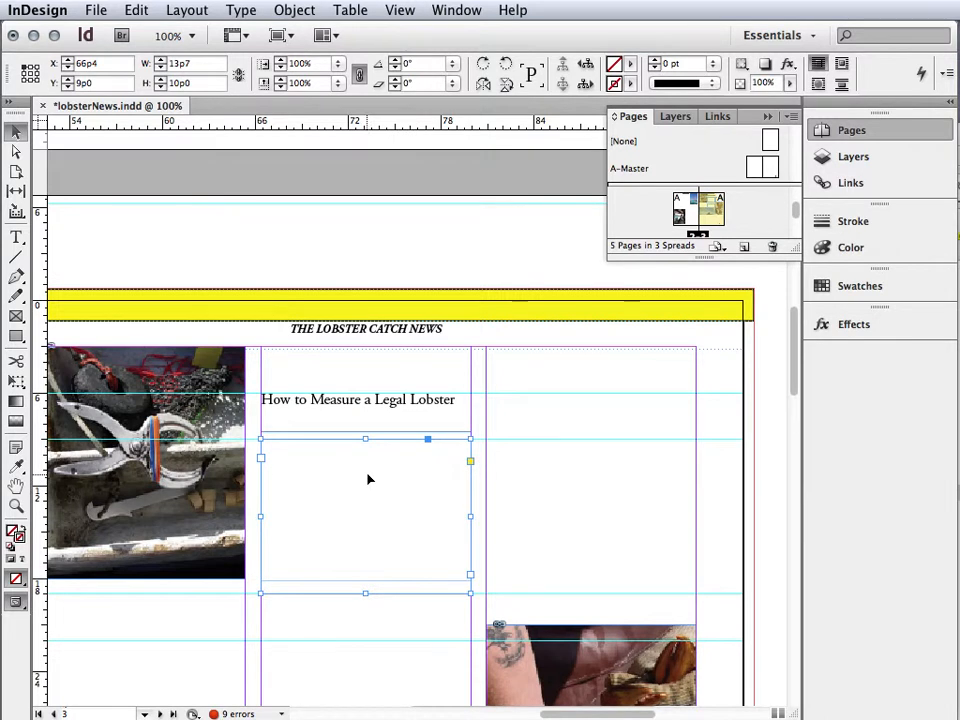
key(super+d)
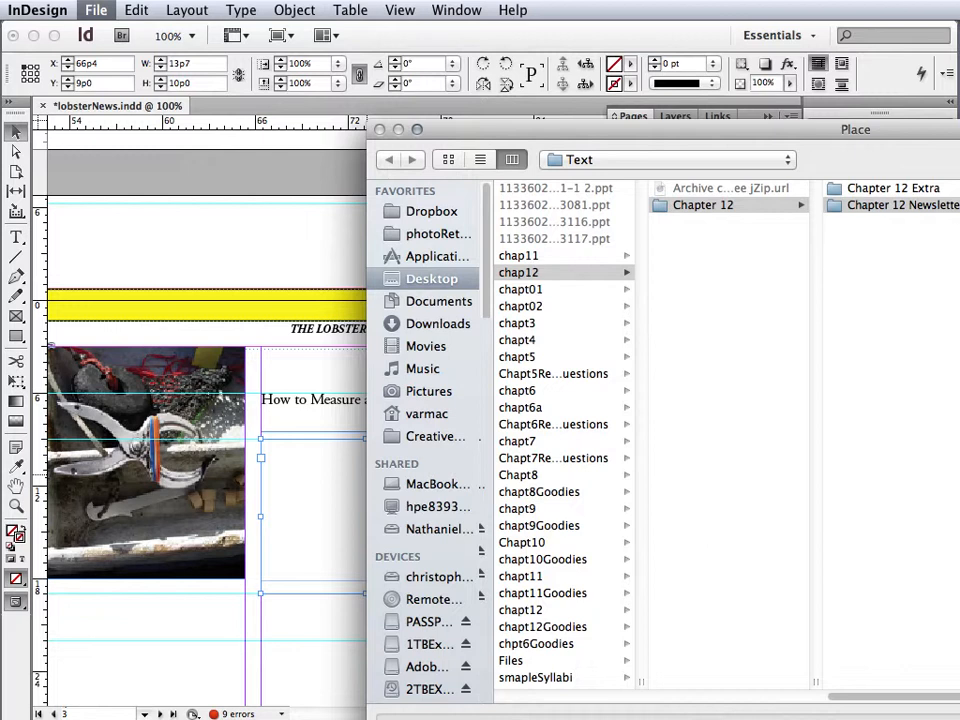
drag(958, 132, 702, 111)
click(810, 216)
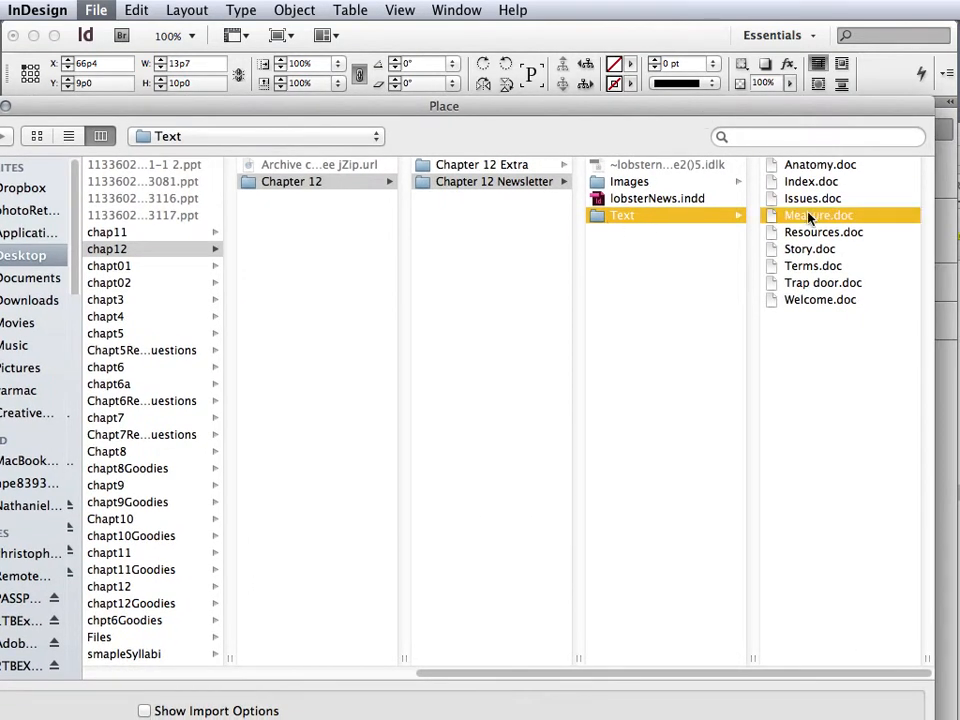
key(Return)
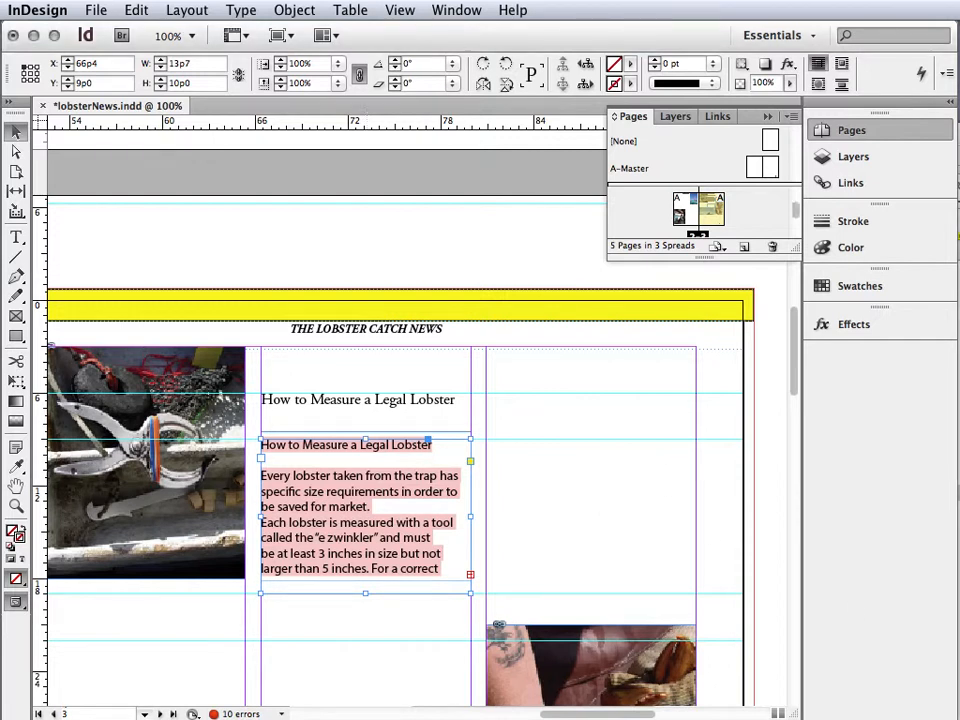
- Set the bottom inset spacing of the middle column's body text frame to 0p10
key(super+b)
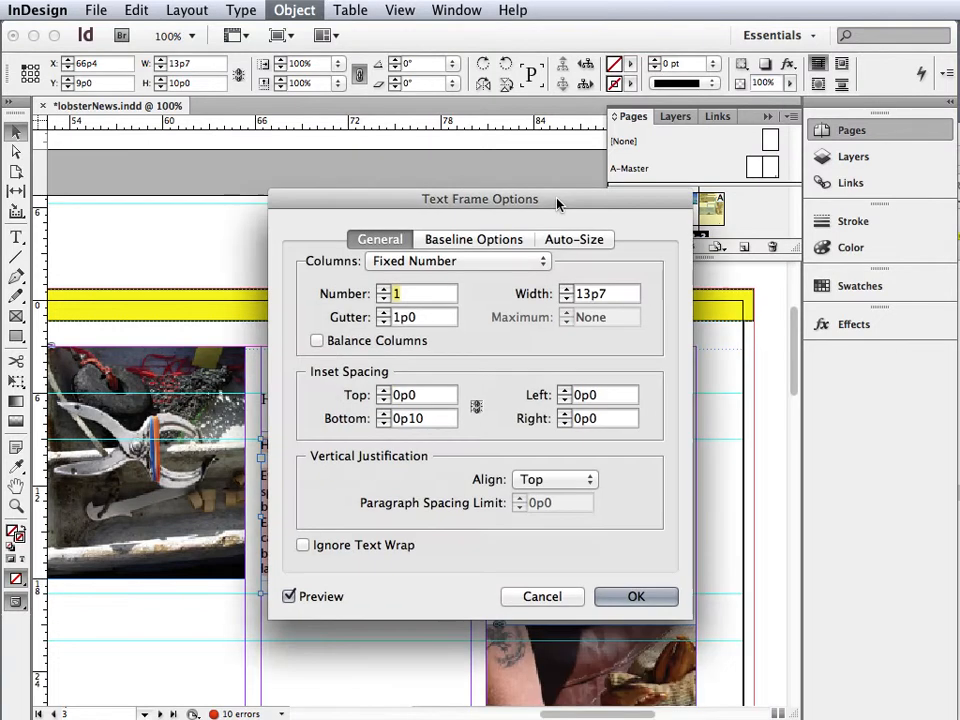
drag(557, 200, 541, 154)
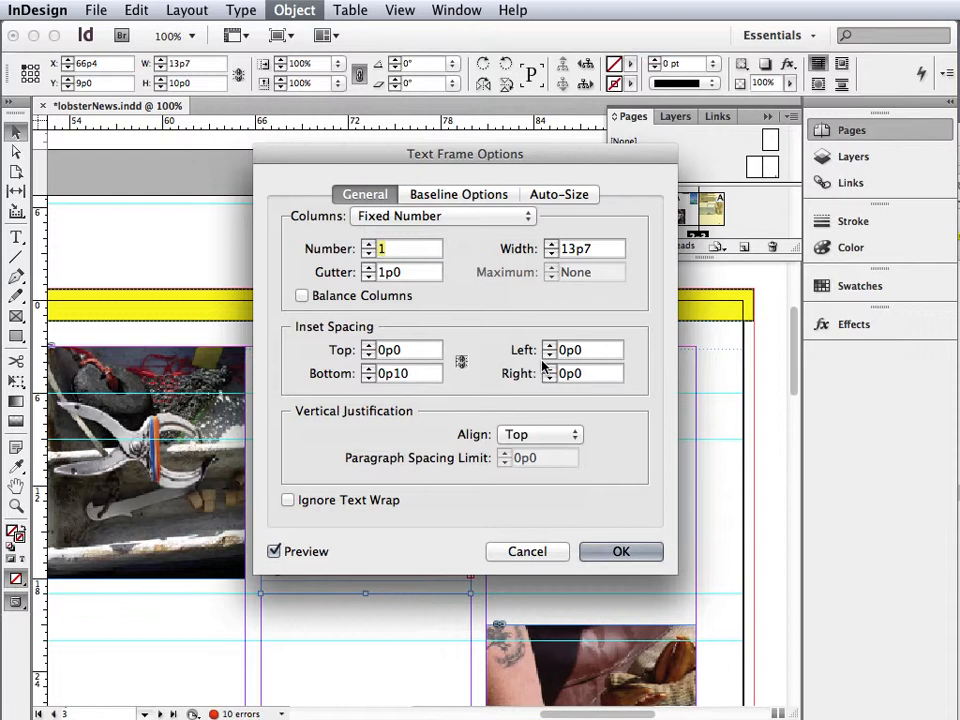
click(419, 378)
key(BackSpace)
text(0)
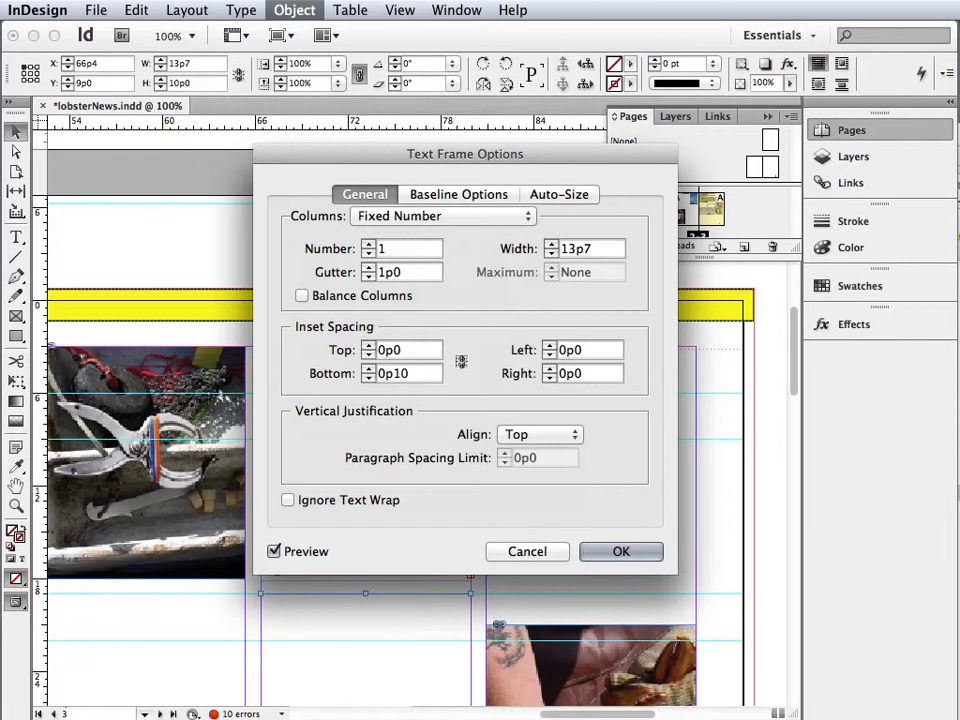
click(619, 552)
click(617, 552)
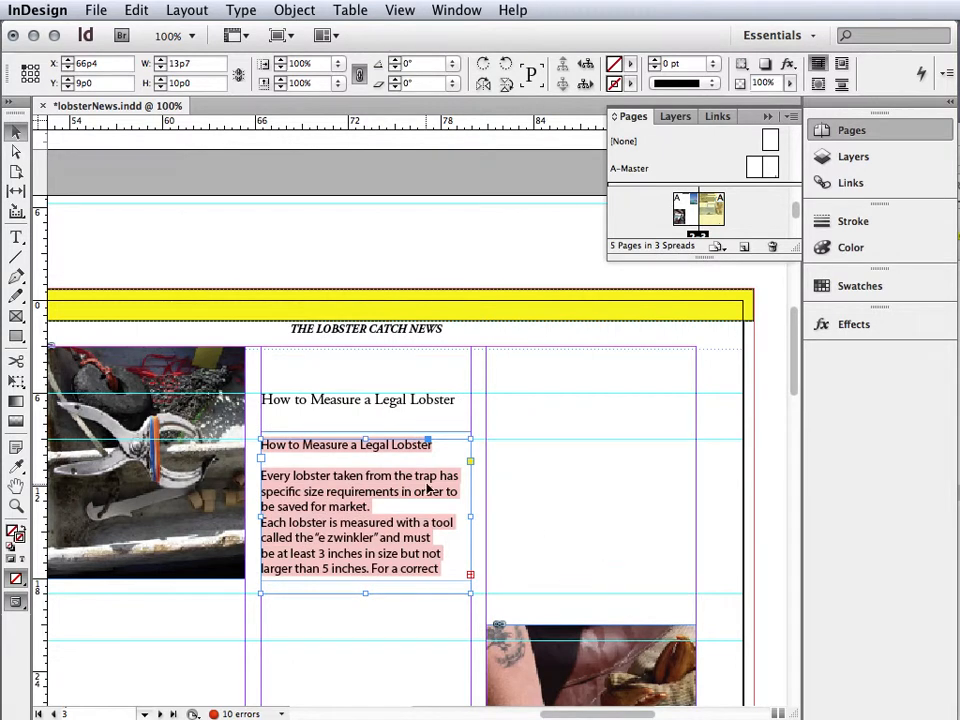
- Delete the duplicate heading and the blank line below it from the start of the placed body text
double_click(441, 456)
drag(434, 445, 259, 445)
key(BackSpace)
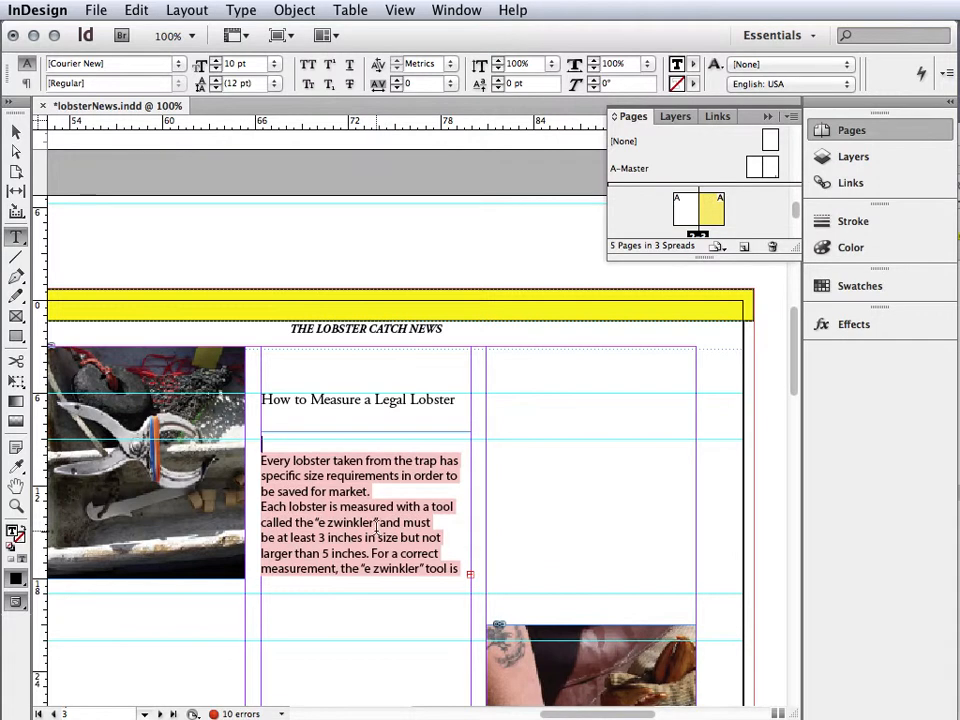
key(Delete)
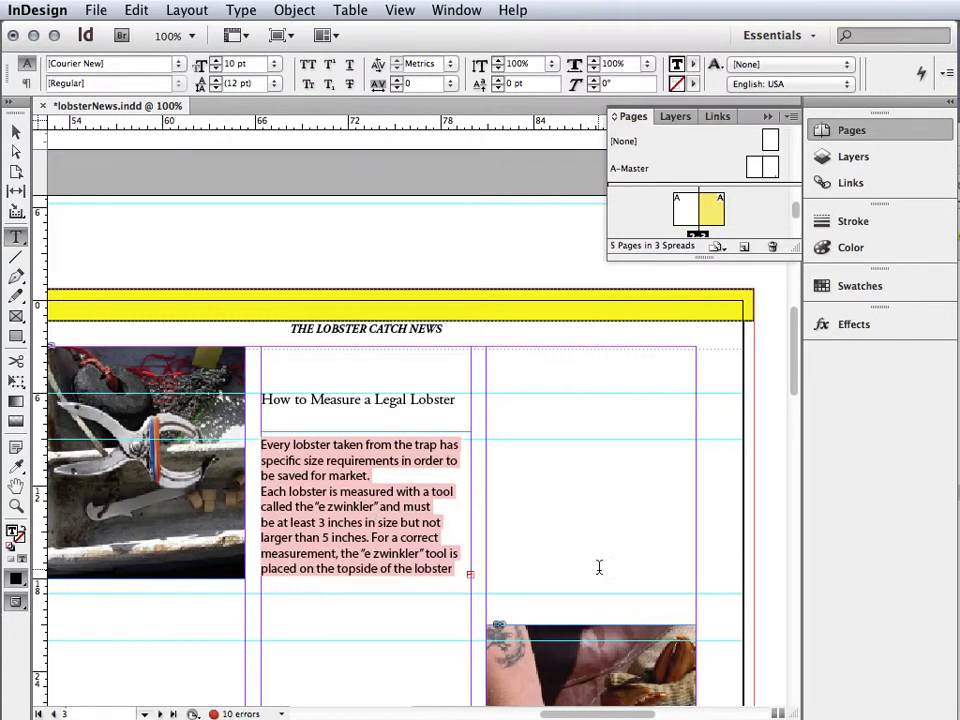
- Enlarge the body text frame to about 17p1 by 13p5 to reveal its overset text, and undo the resize
click(470, 572)
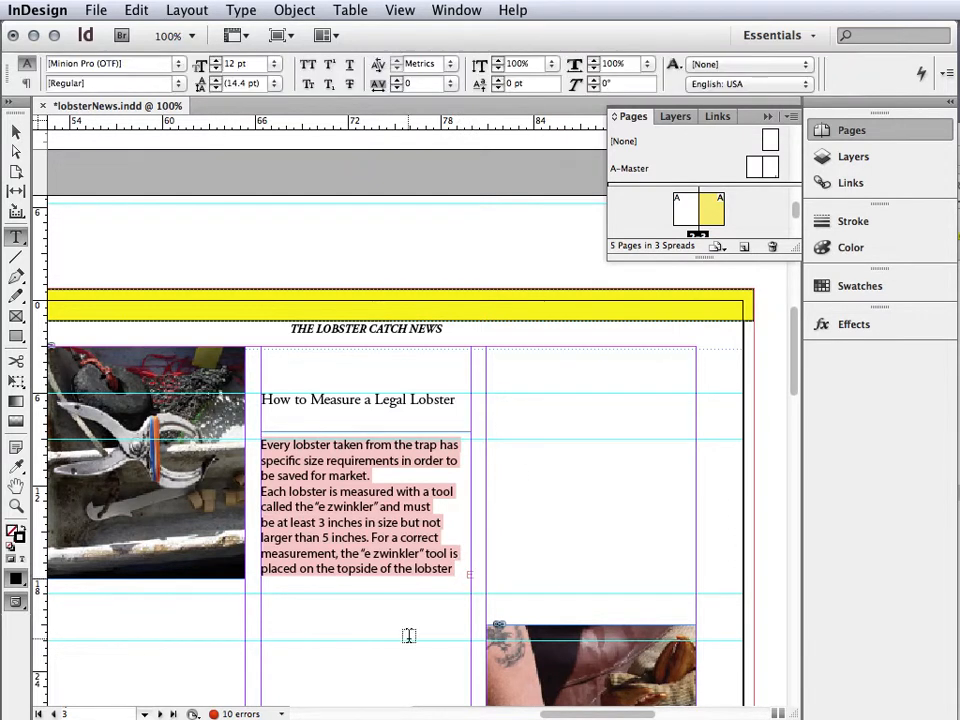
click(24, 132)
click(465, 540)
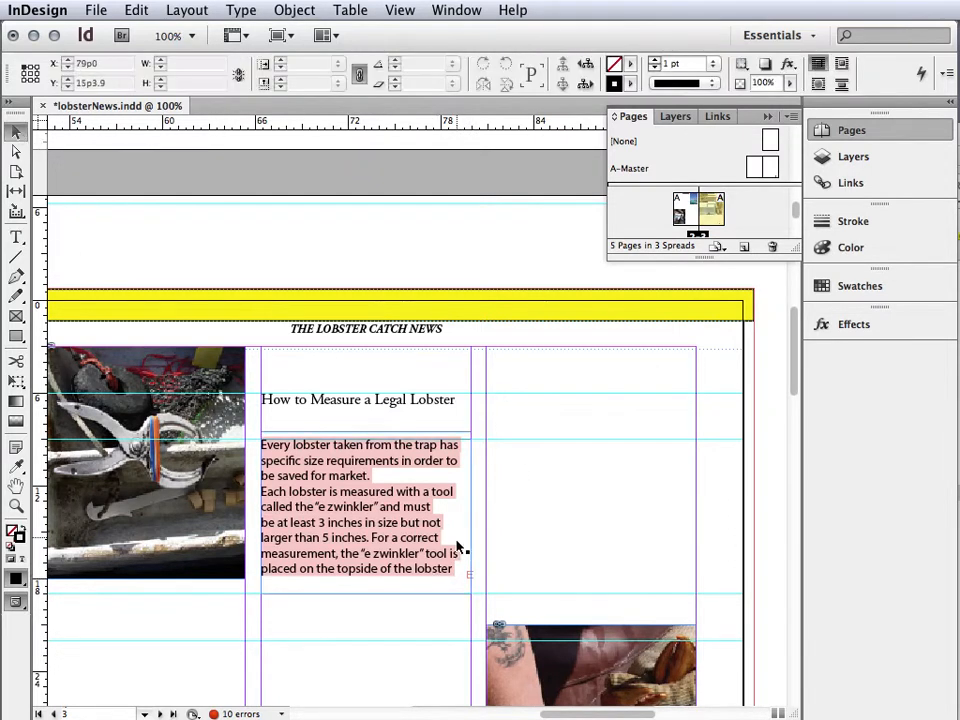
drag(471, 577, 523, 645)
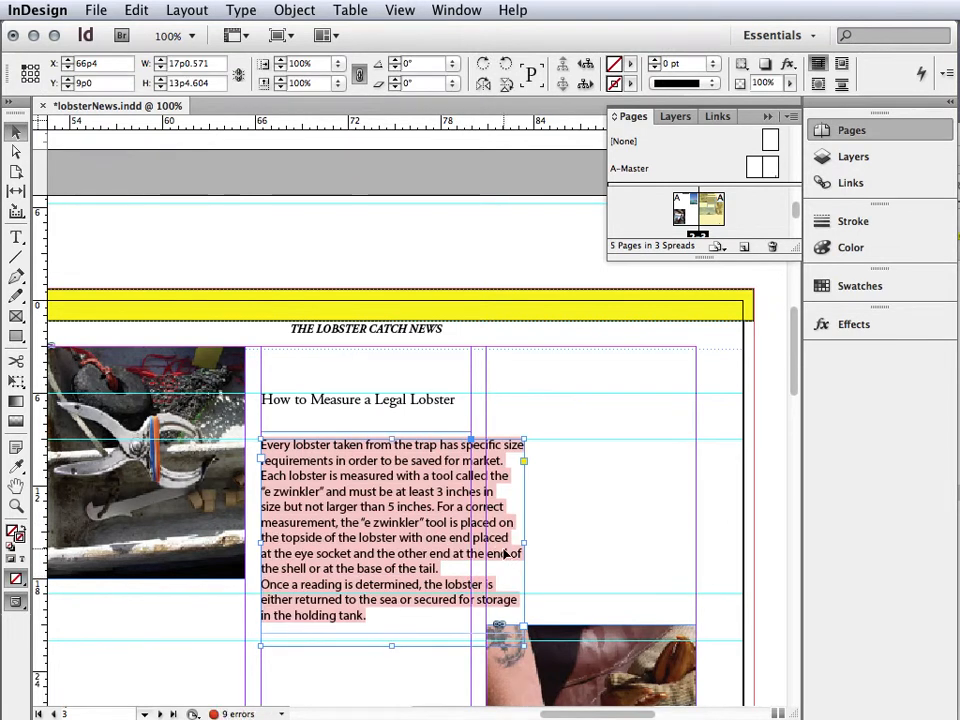
key(super+z)
- Thread the overset text from the middle column's body frame into the right column, starting at the 9p0 guide
click(470, 575)
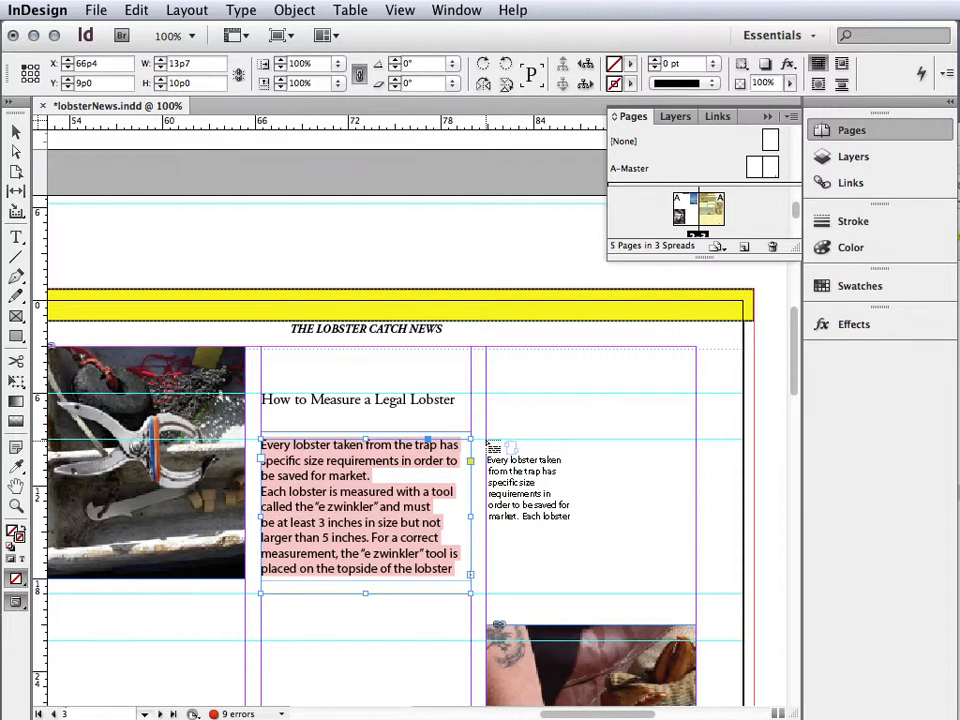
key(Escape)
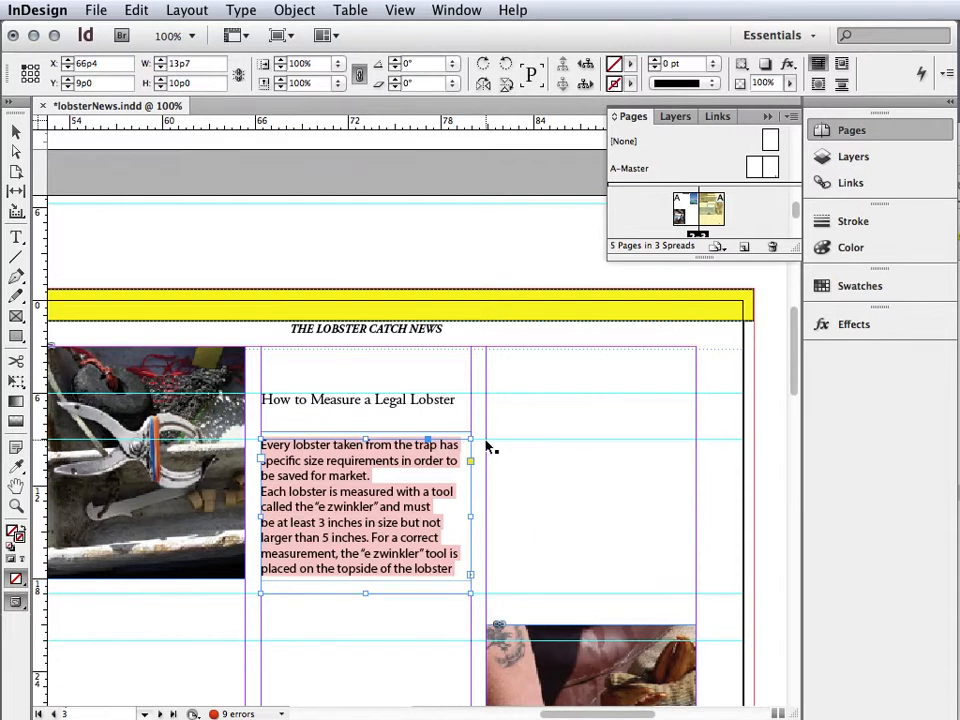
key(super+equal)
click(548, 490)
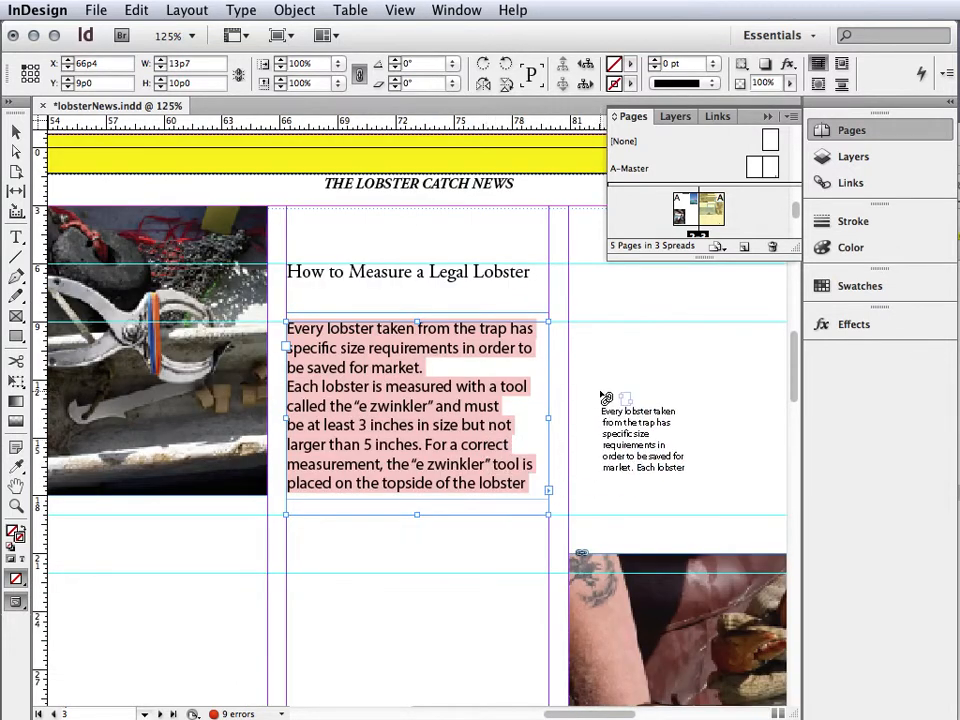
click(571, 324)
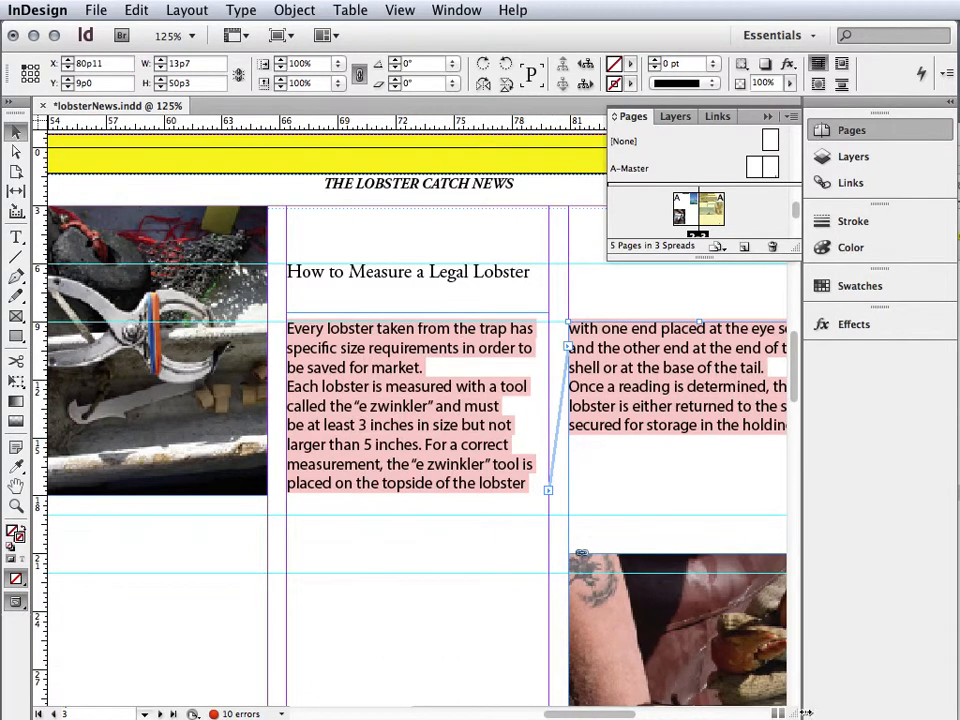
- Collapse the Pages panel and narrow the panel dock to icons only
click(767, 116)
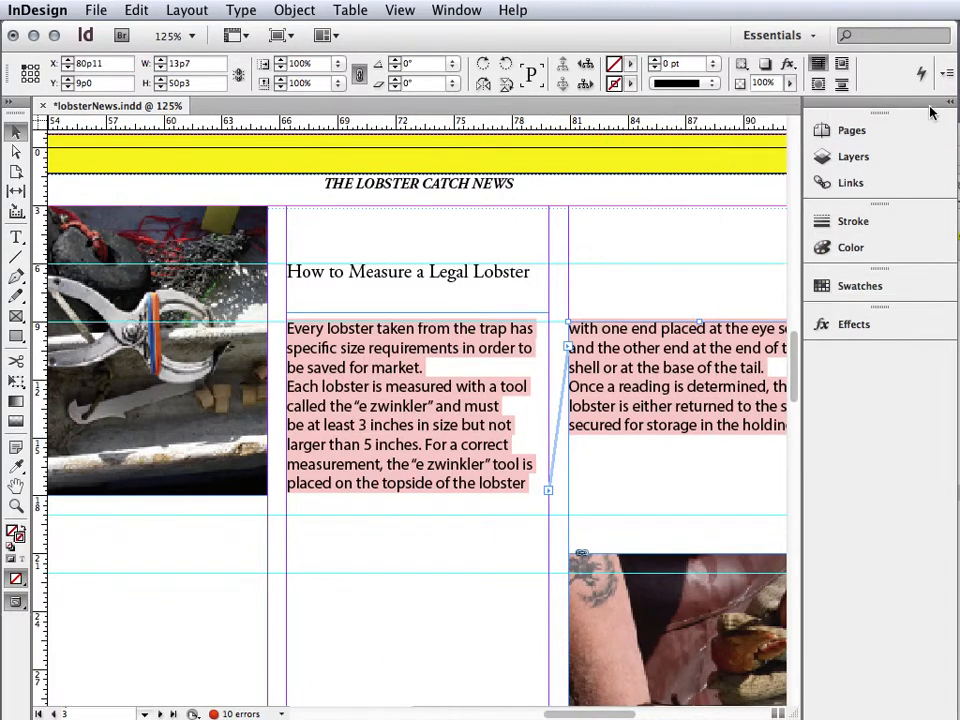
click(951, 102)
click(951, 102)
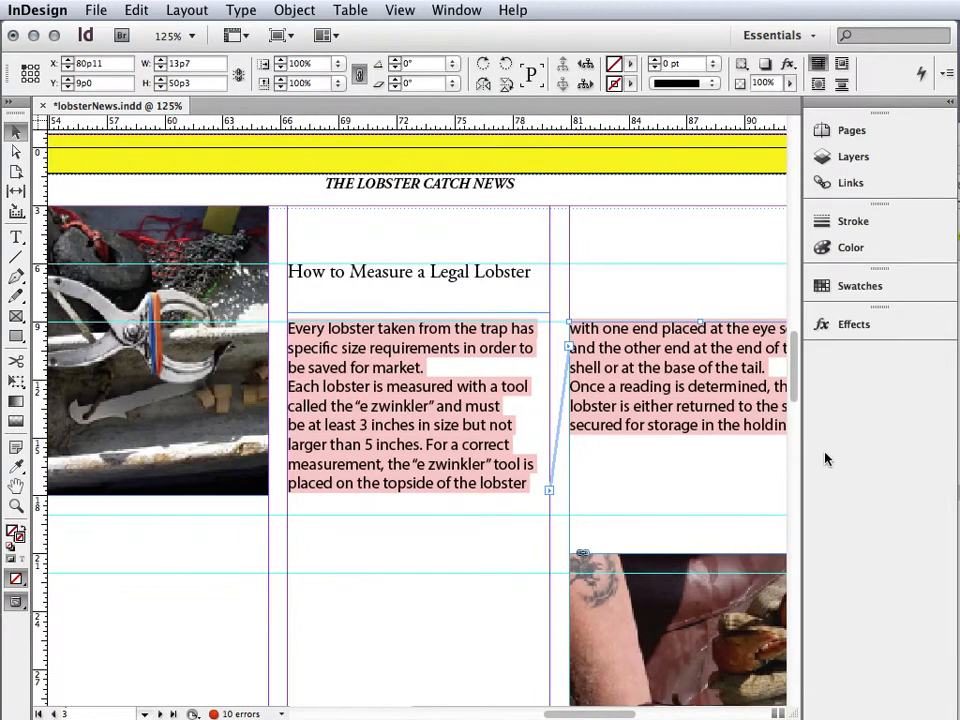
drag(802, 480, 912, 474)
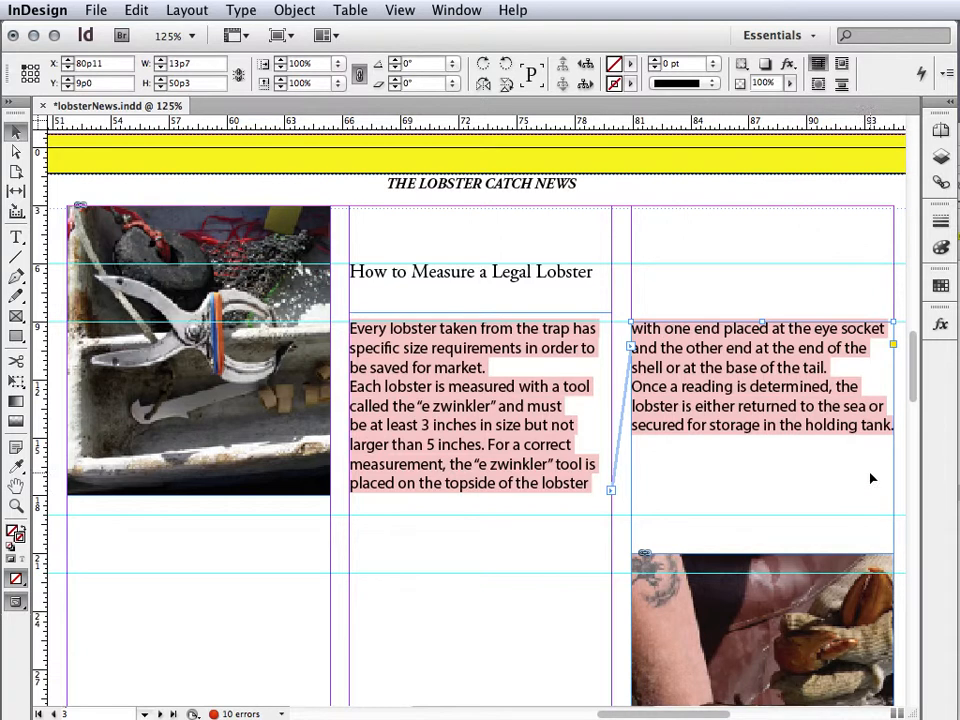
- Format all the threaded body text of the measuring article as Adobe Garamond Pro Regular at 11 pt
click(15, 238)
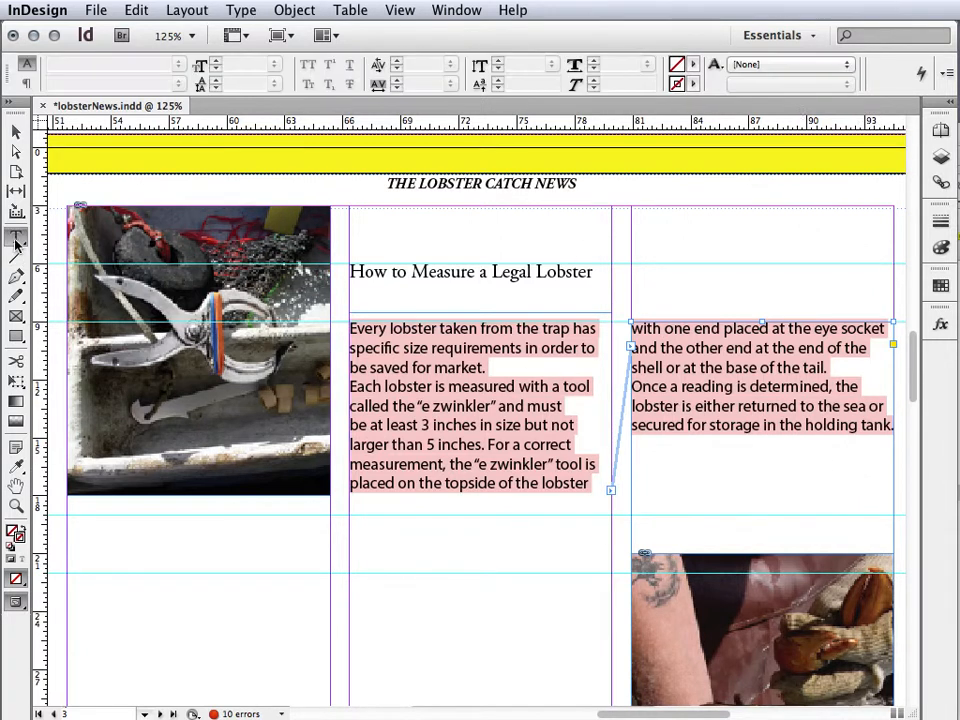
drag(893, 426, 318, 160)
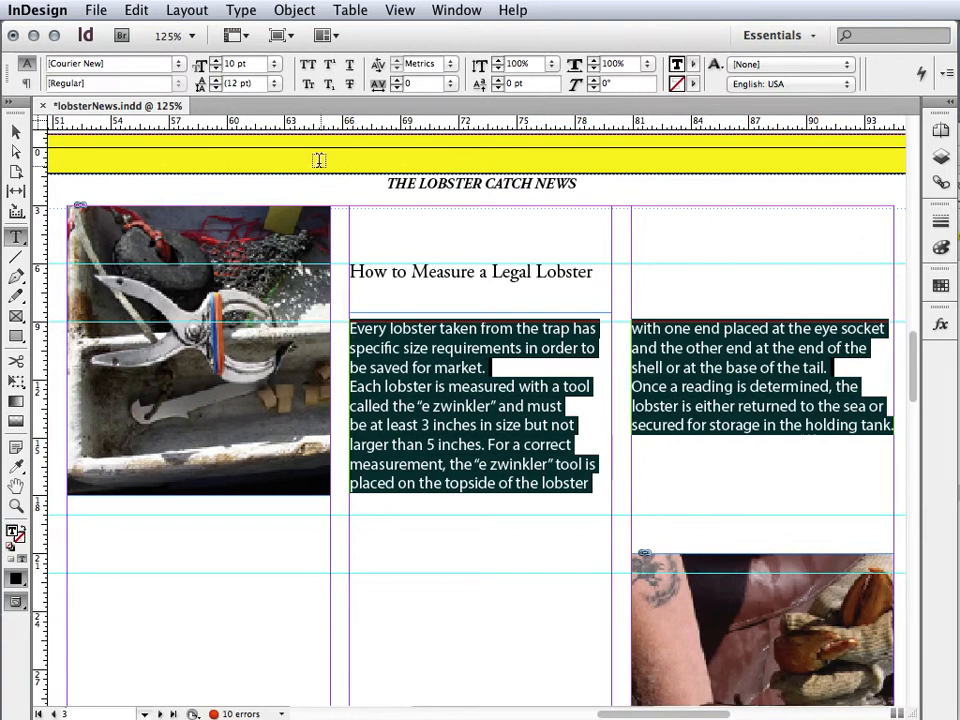
click(180, 64)
mouse_move(145, 78)
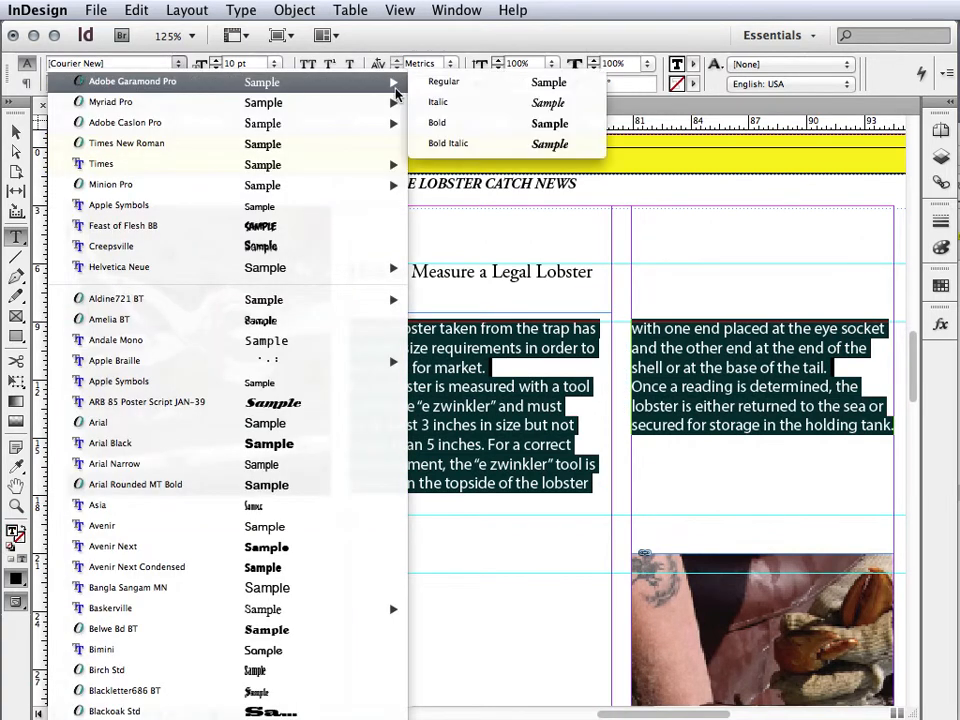
click(452, 82)
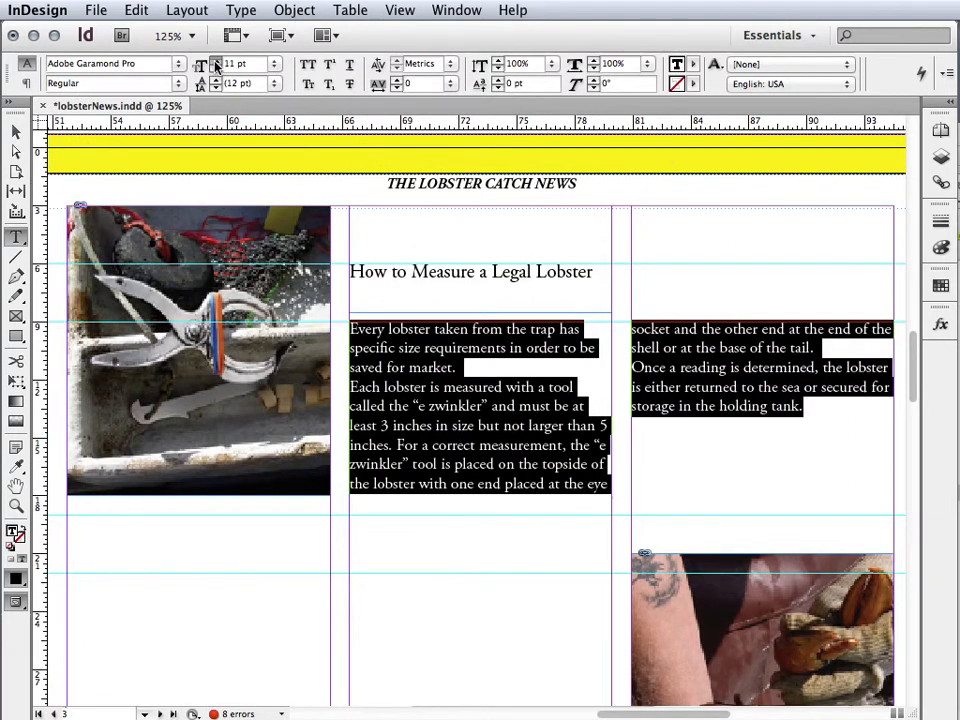
click(600, 513)
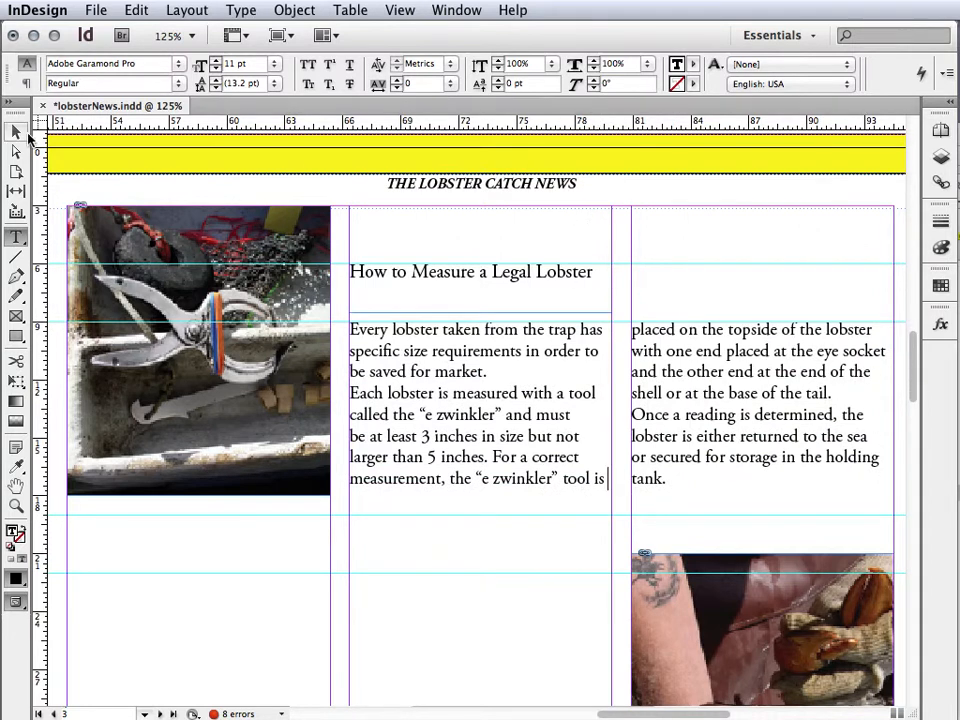
- Hide the text thread display between the linked body frames, and show it again
click(16, 132)
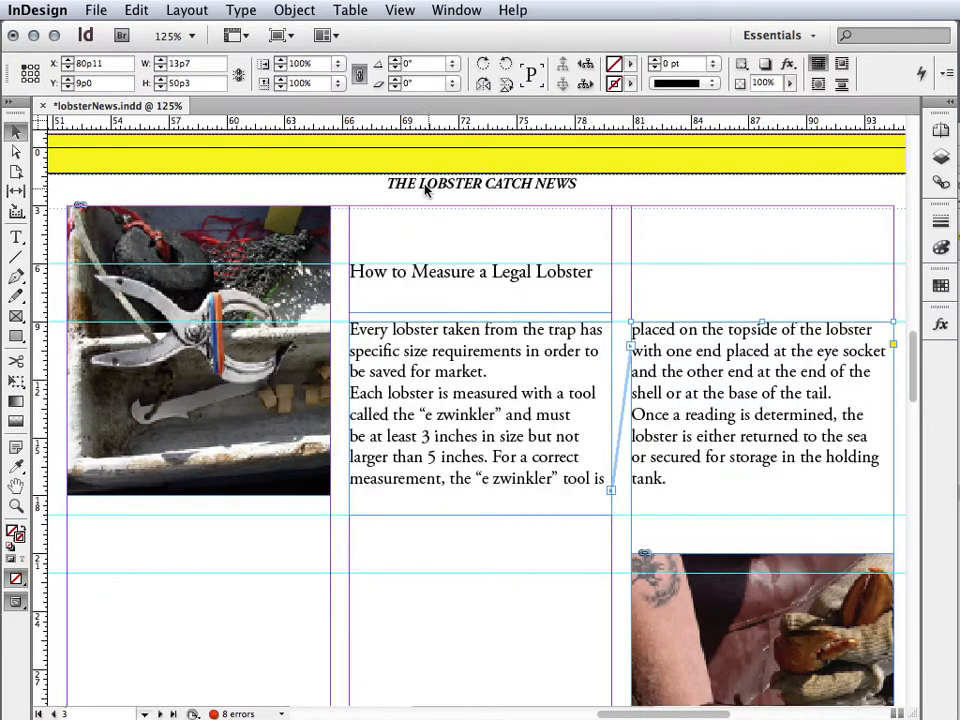
click(446, 12)
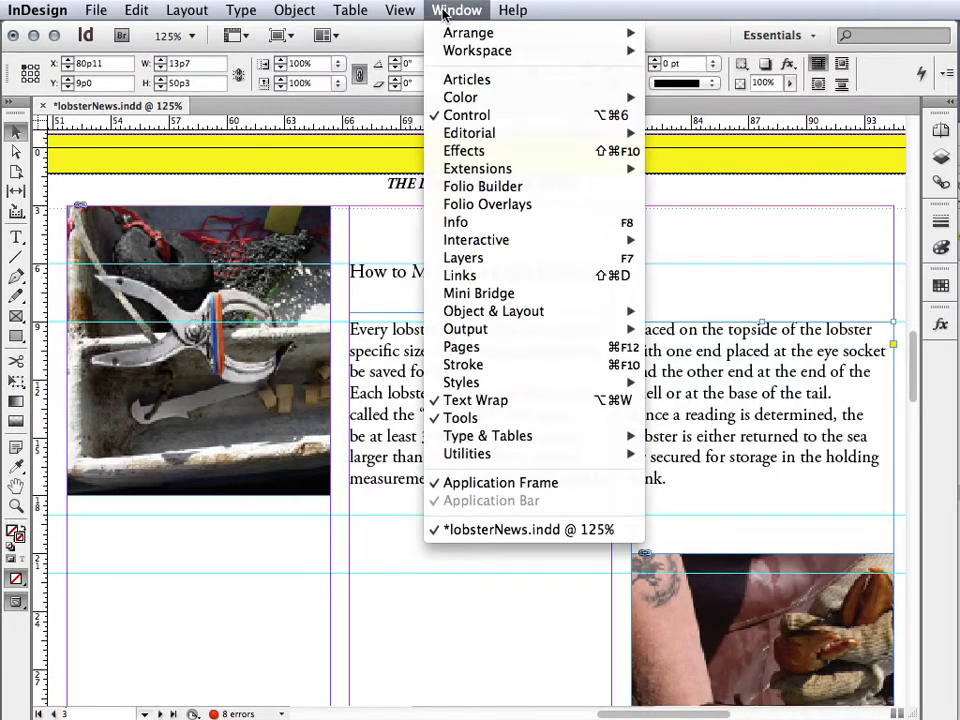
mouse_move(403, 11)
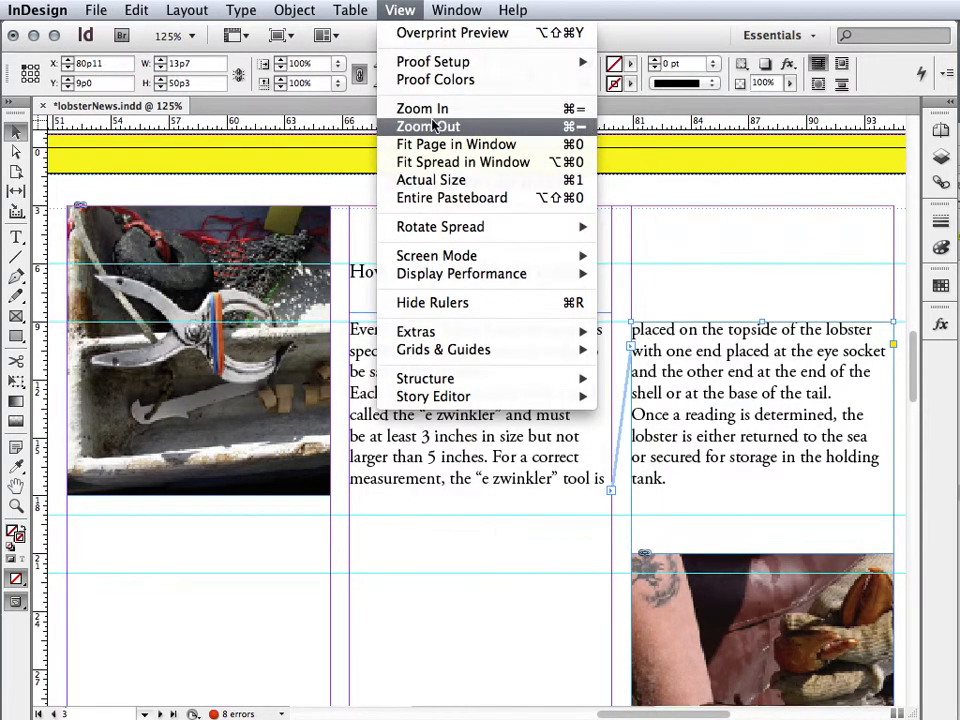
mouse_move(553, 331)
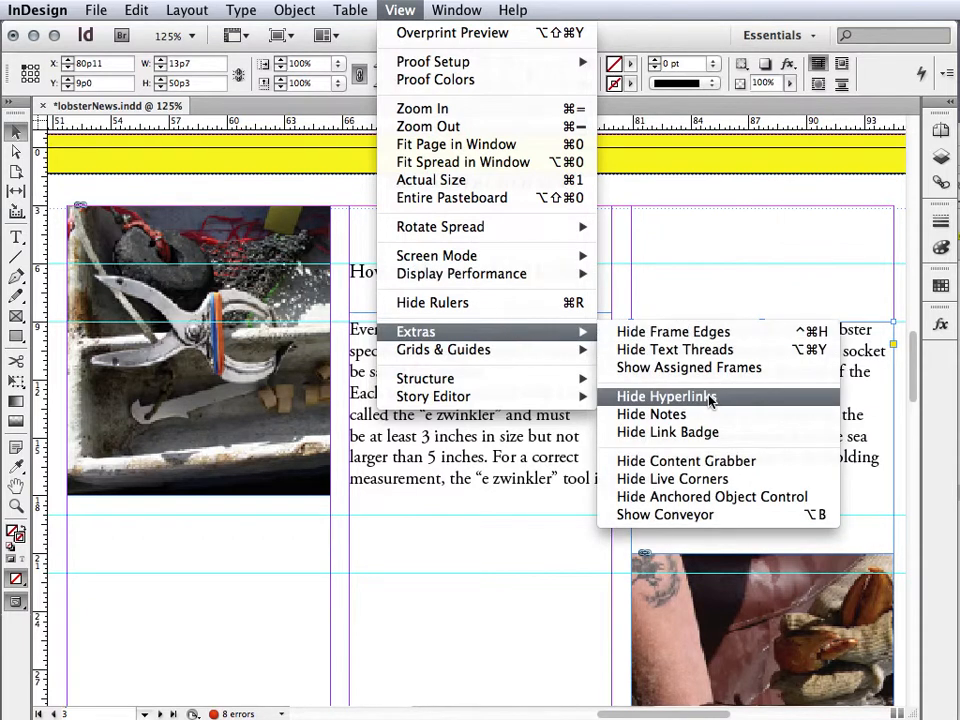
click(707, 349)
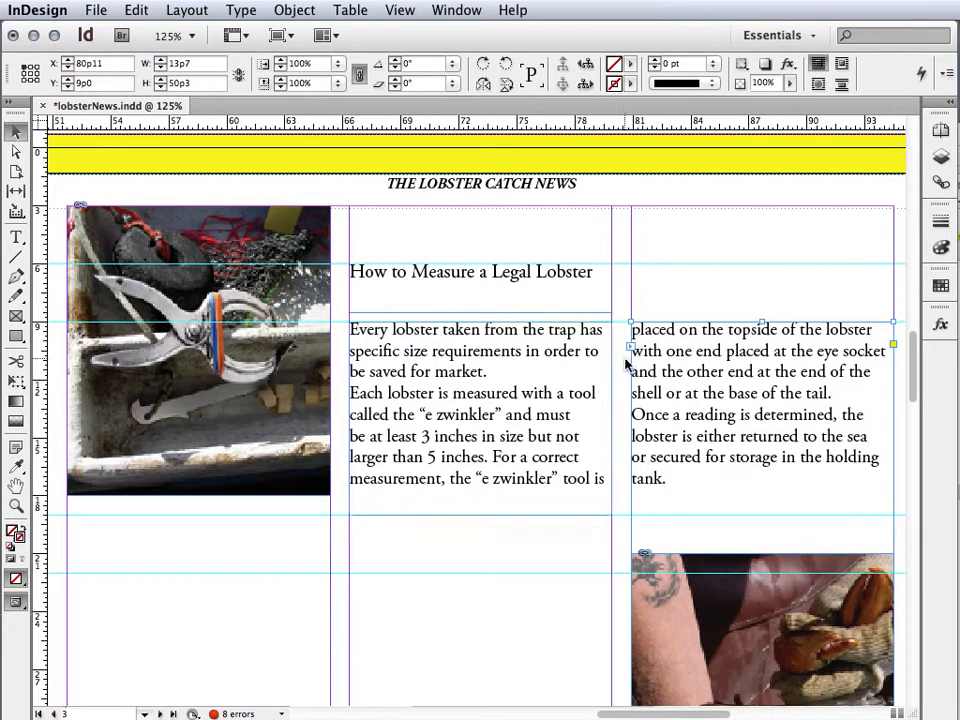
click(399, 12)
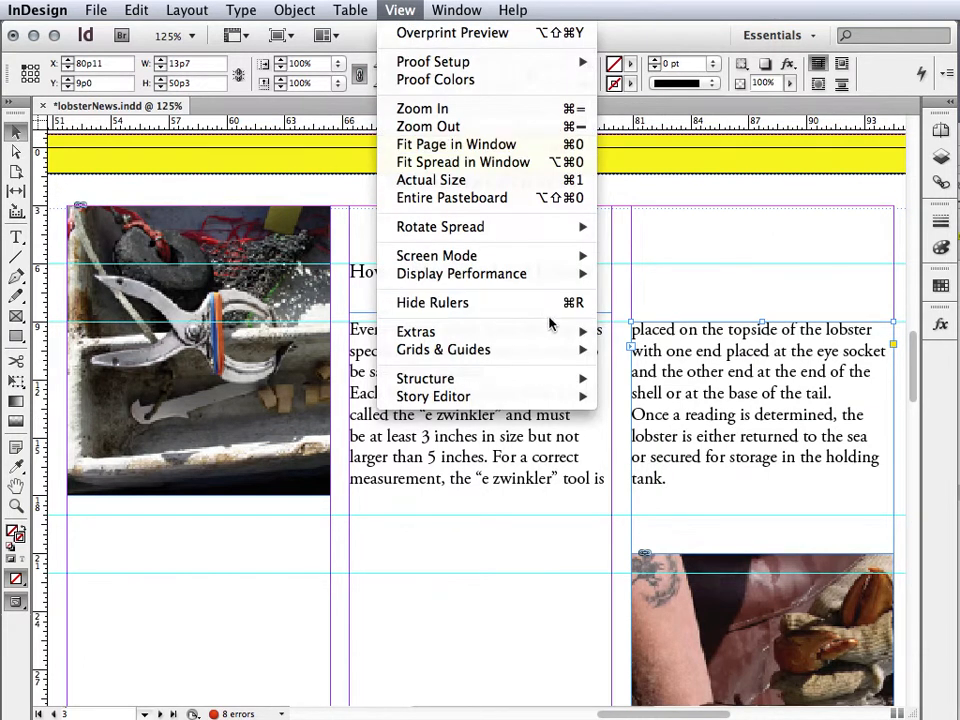
mouse_move(551, 334)
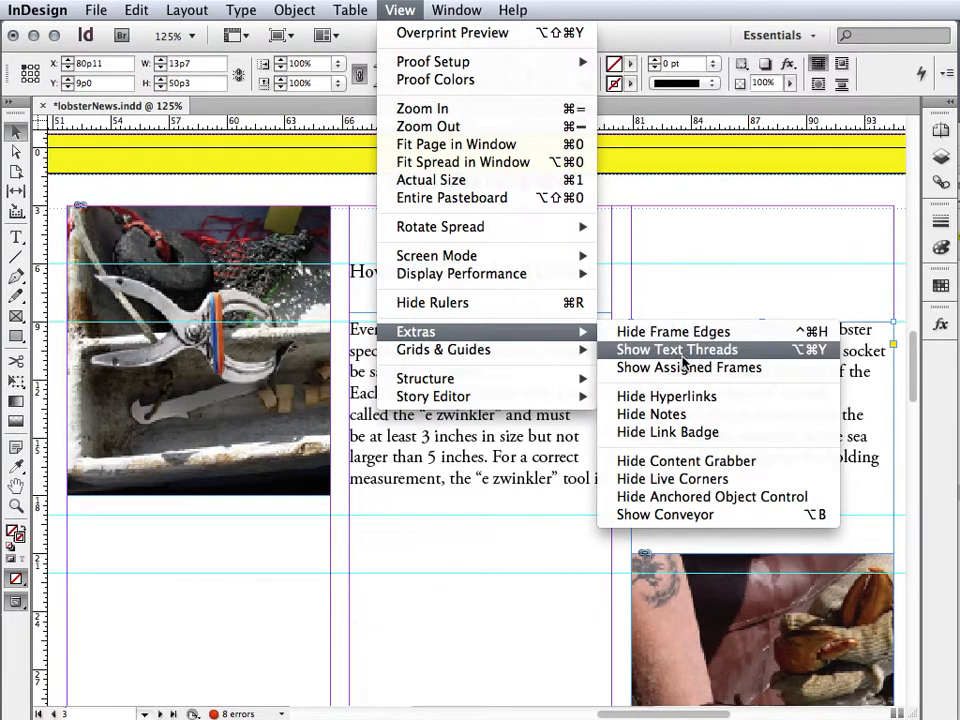
click(685, 355)
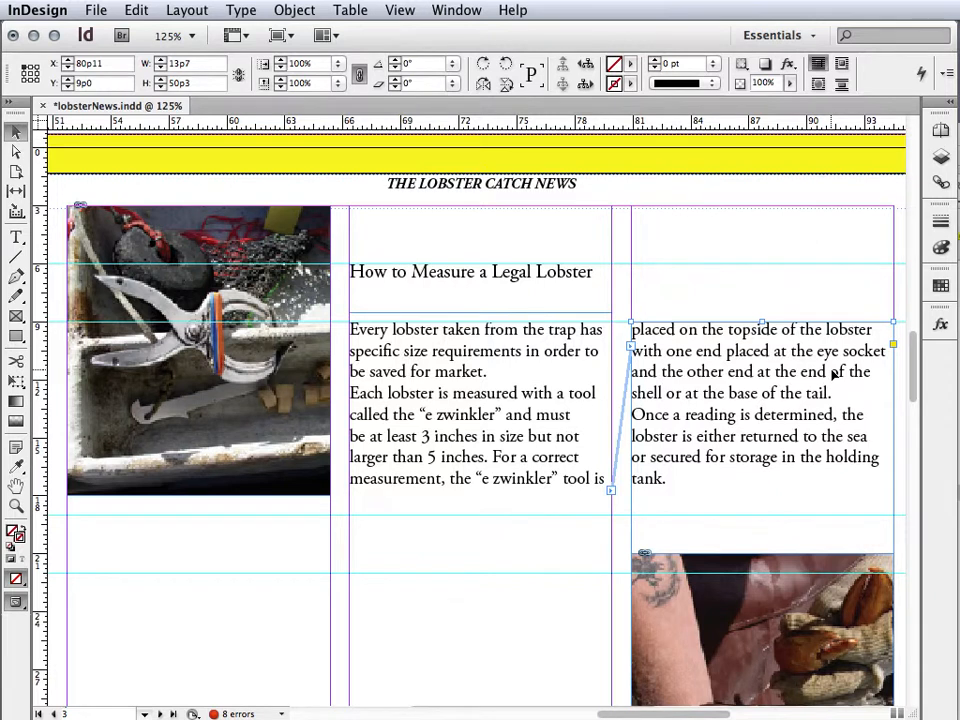
- Draw a headline text frame about 28p2 by 2p1 across the left and middle columns, and a 13p7 by 8p0 text frame in each column below
drag(912, 380, 913, 427)
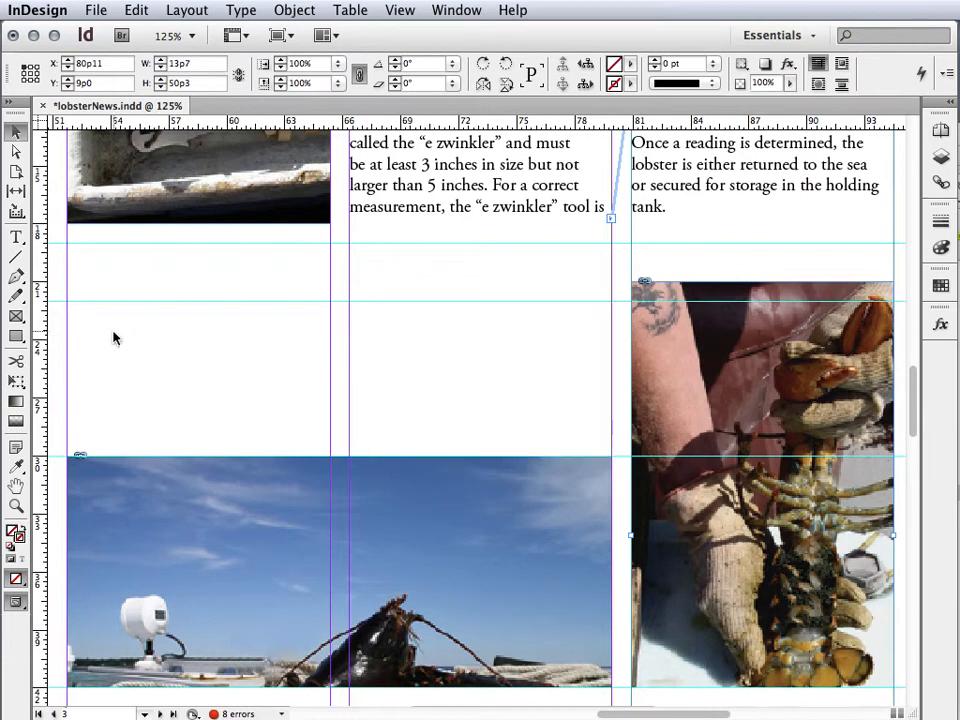
click(16, 237)
drag(66, 246, 613, 288)
drag(66, 299, 322, 455)
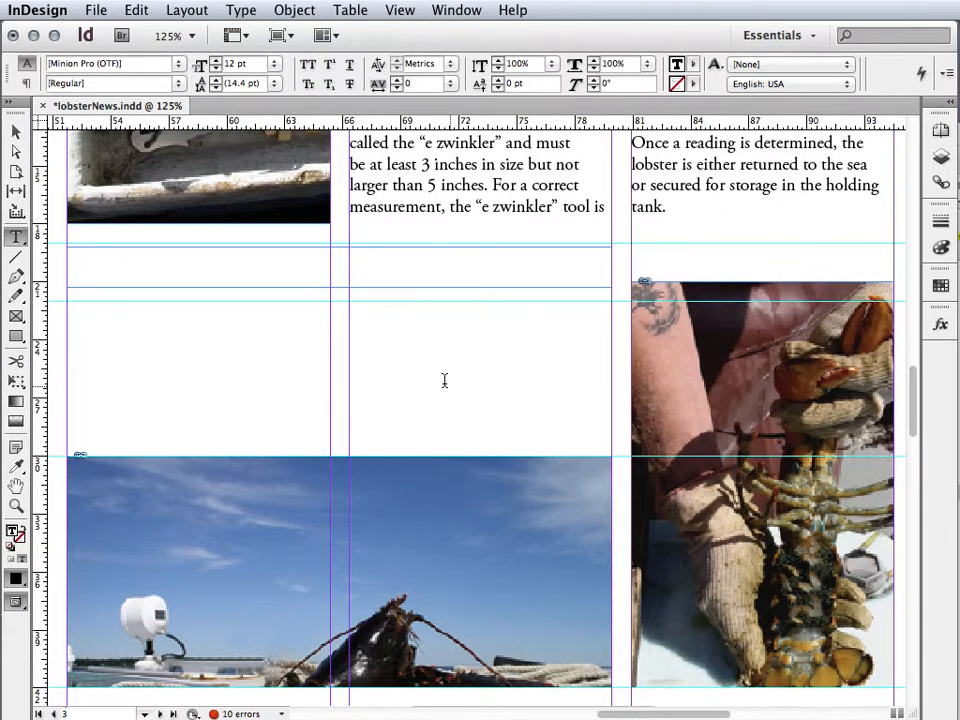
- Place Trap door.doc from the Text folder into the left column's empty body frame, at the 22p0 guide
click(15, 135)
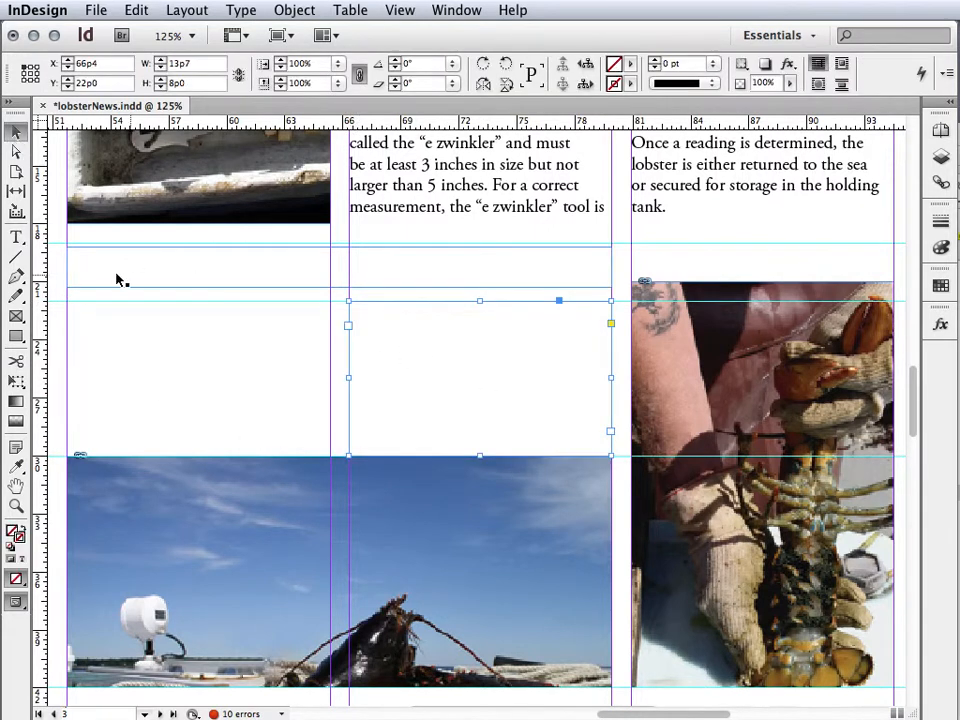
click(216, 412)
click(434, 398)
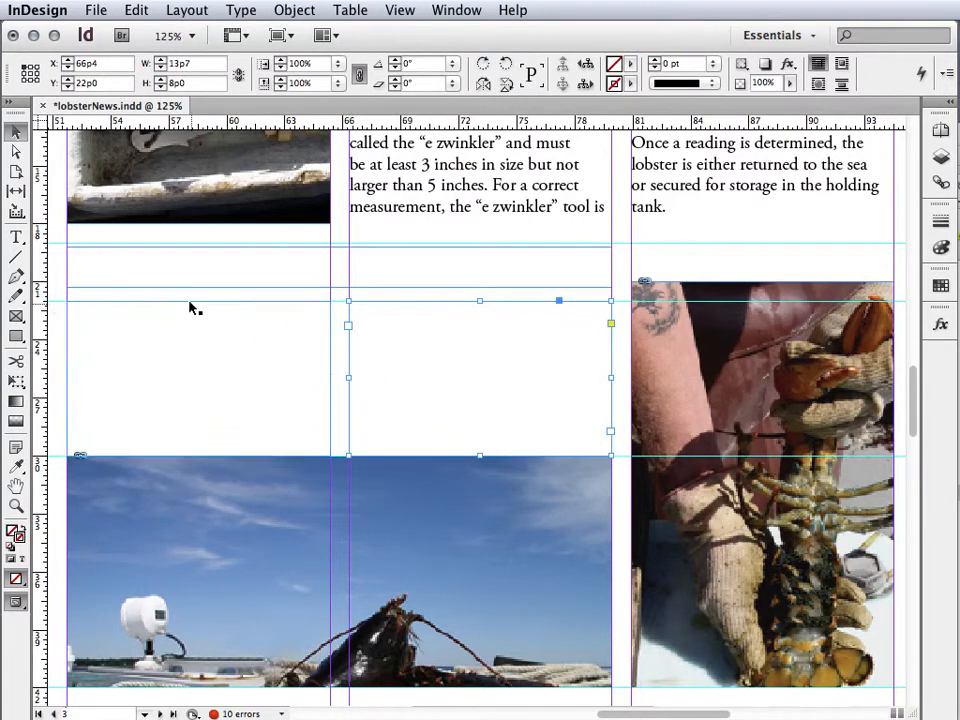
click(163, 276)
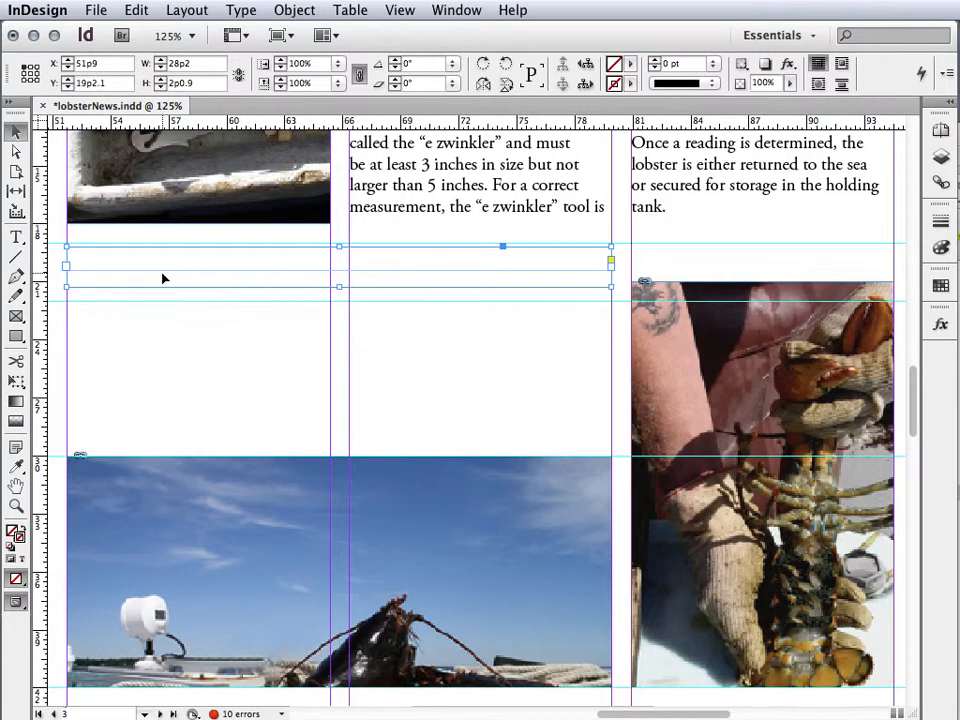
click(160, 334)
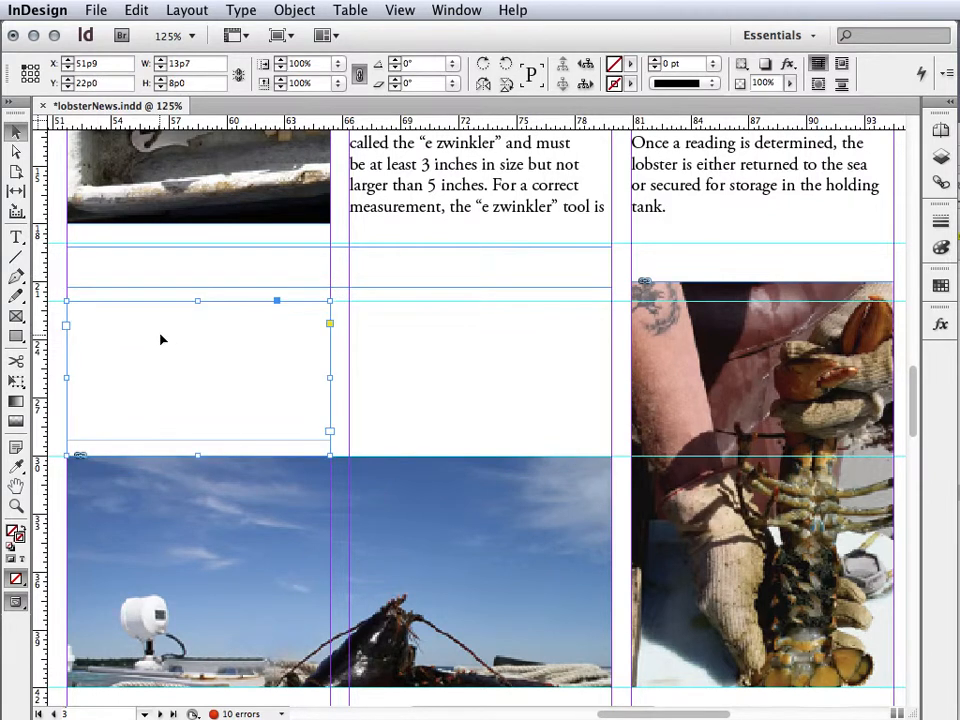
key(super+d)
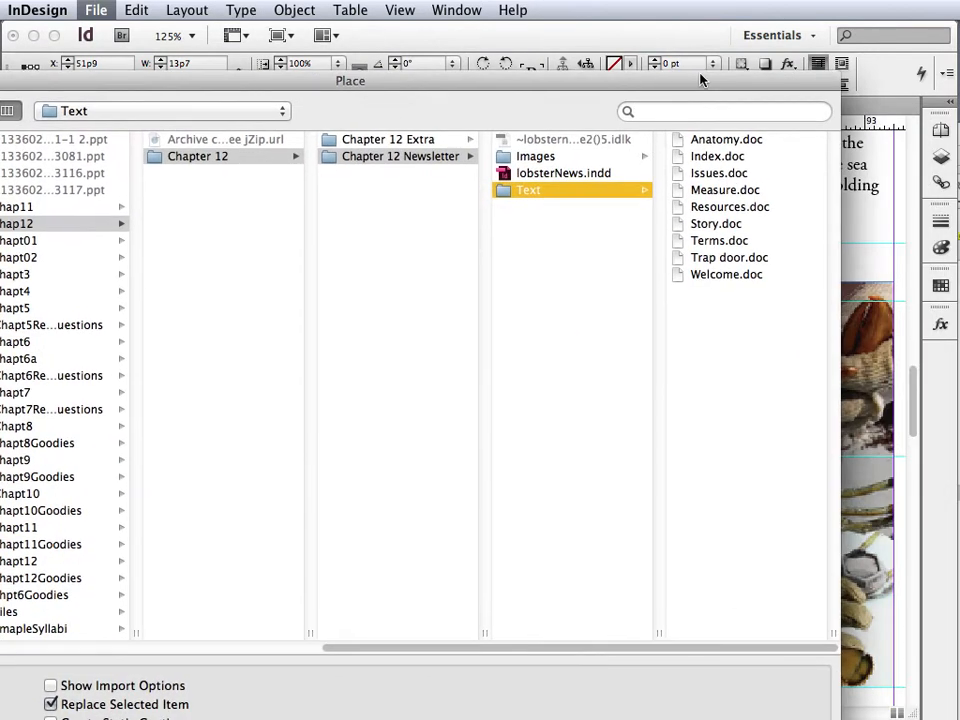
click(699, 258)
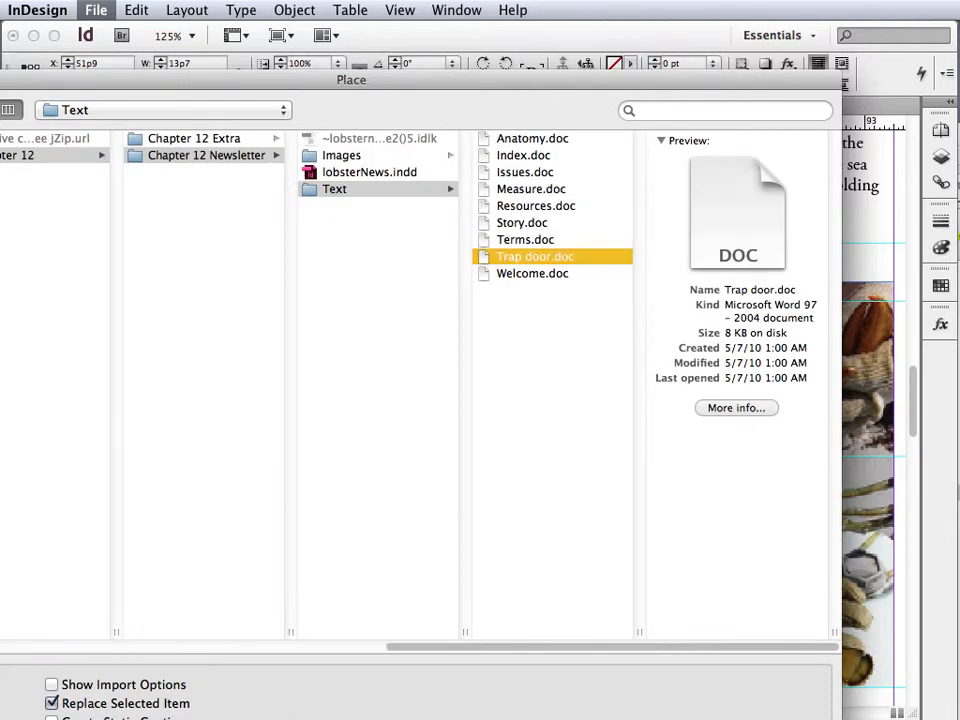
key(Return)
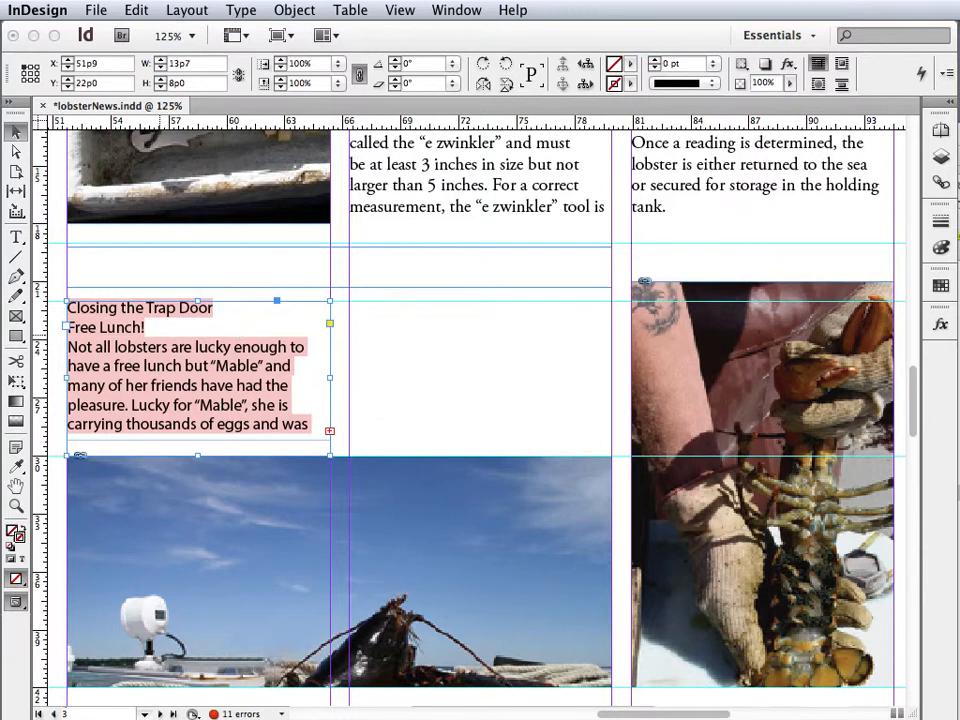
drag(748, 268, 408, 205)
key(Return)
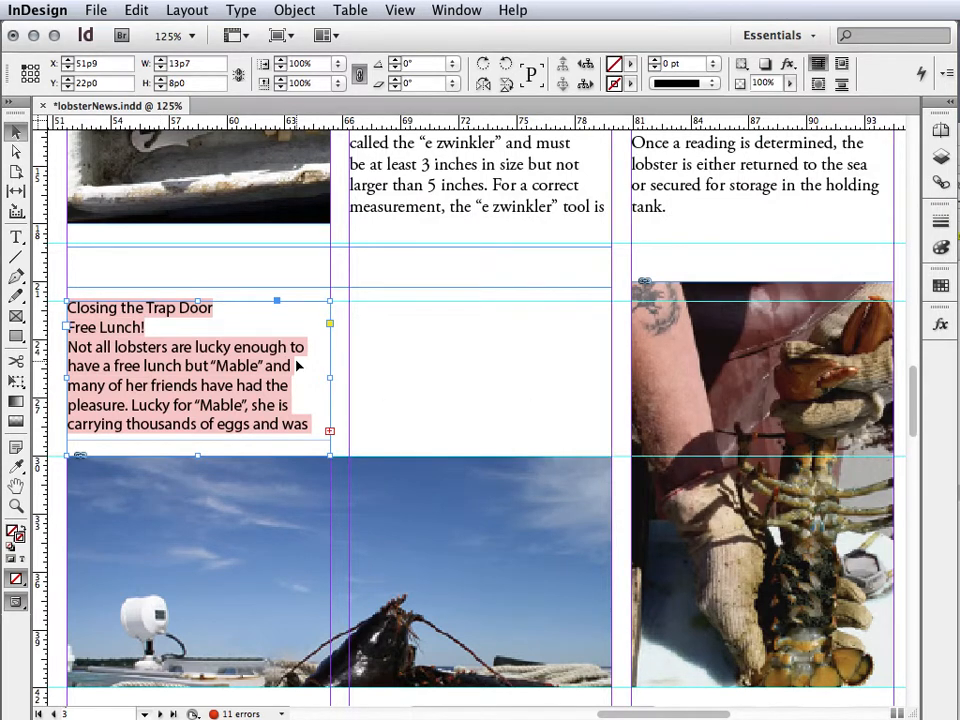
- Move the "Closing the Trap Door" line from the placed body text into the headline frame above it
double_click(243, 318)
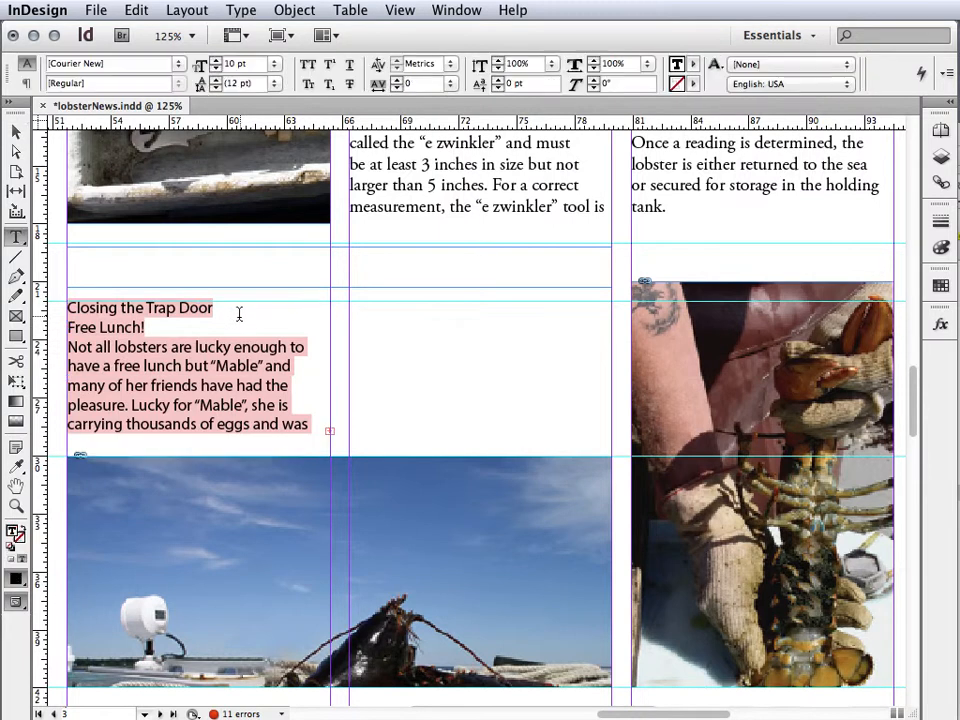
drag(230, 314, 49, 302)
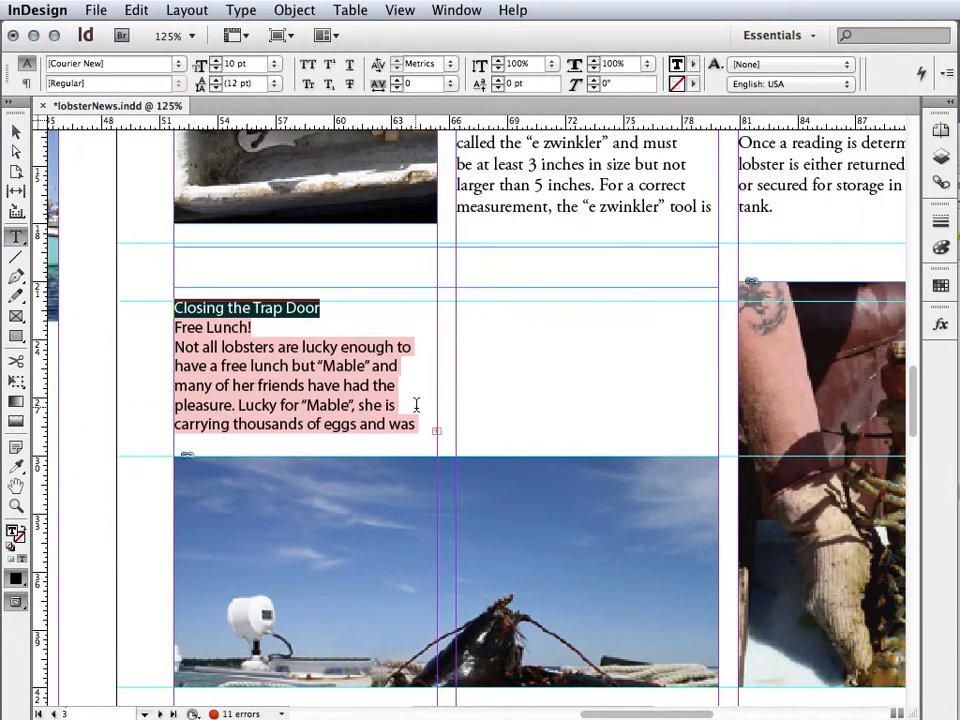
key(ctrl+x)
click(306, 276)
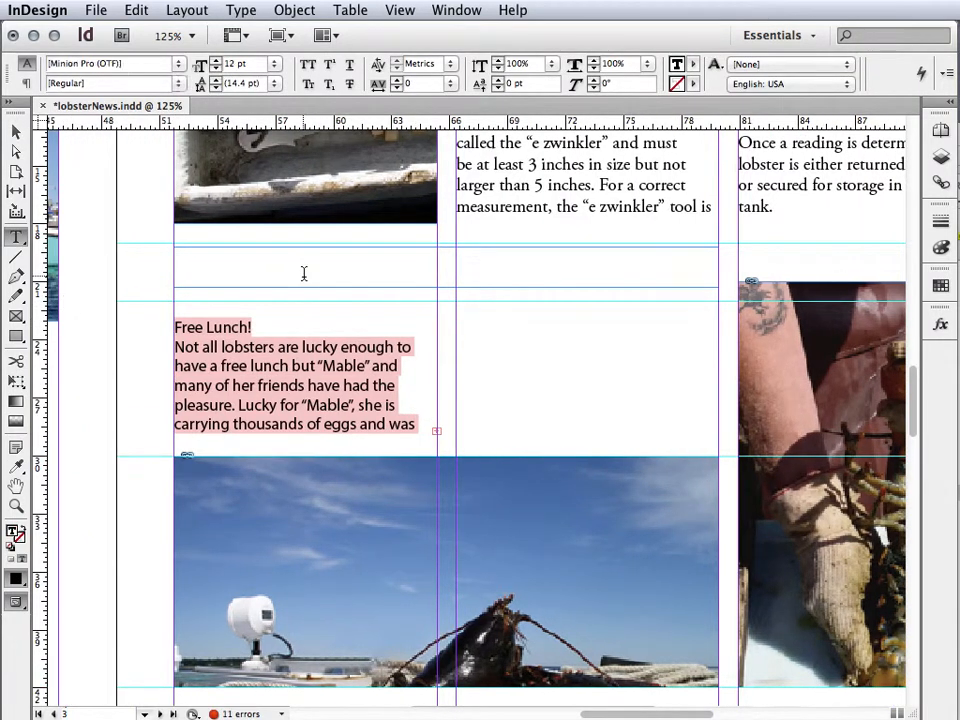
key(ctrl+v)
- Format the "Closing the Trap Door" headline as Adobe Garamond Pro Bold at 18 pt
drag(320, 253, 133, 214)
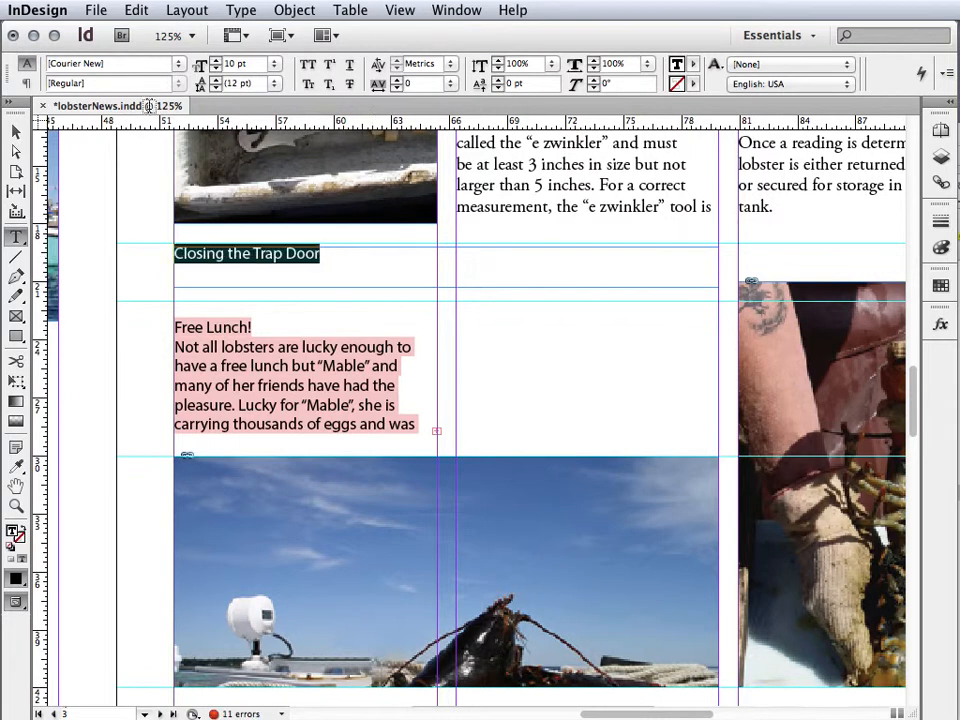
click(180, 64)
mouse_move(182, 82)
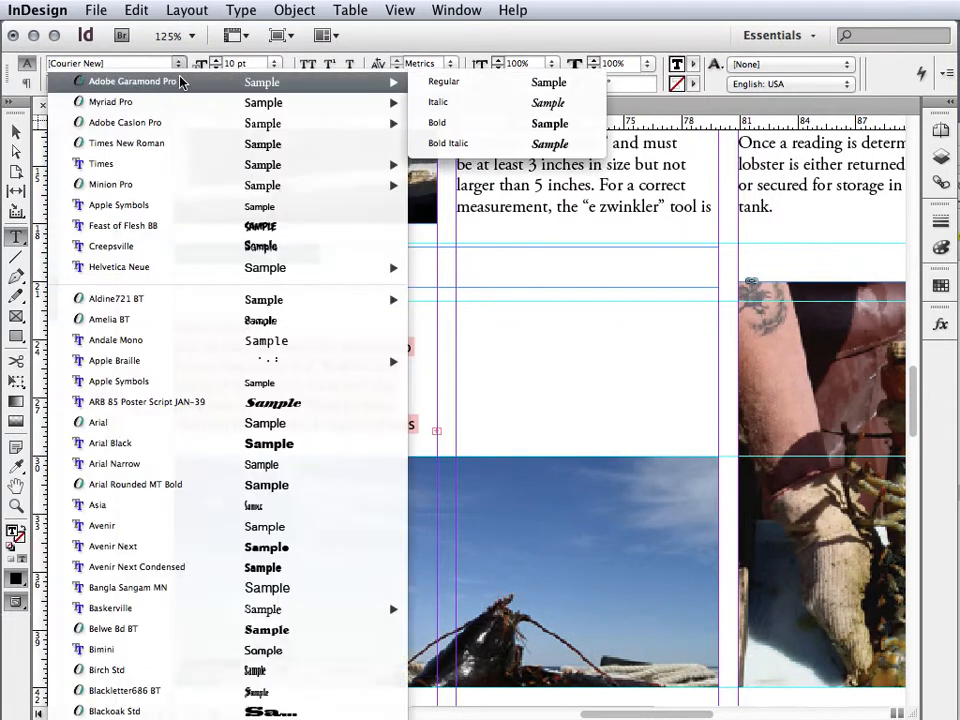
click(502, 126)
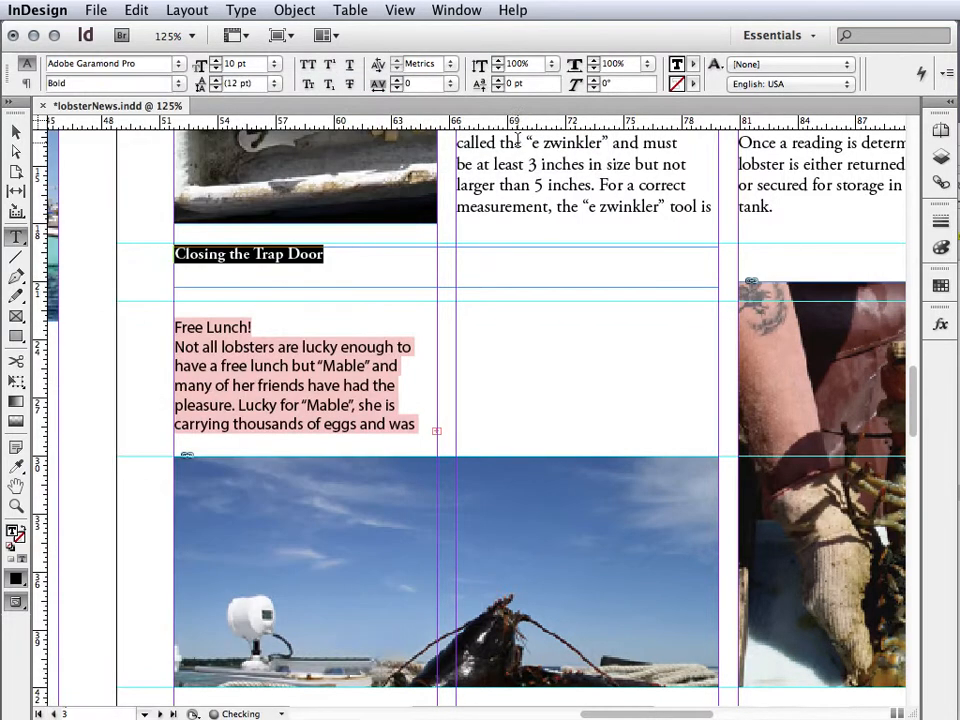
click(215, 59)
click(215, 59)
click(215, 59)
click(215, 59)
click(215, 59)
click(215, 59)
click(215, 59)
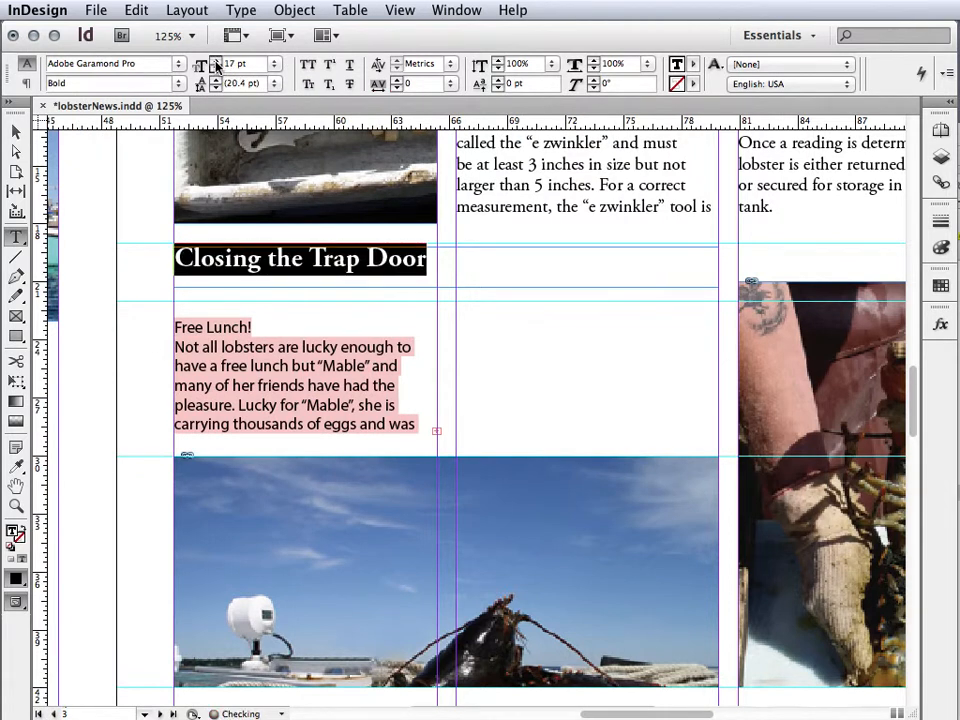
click(215, 60)
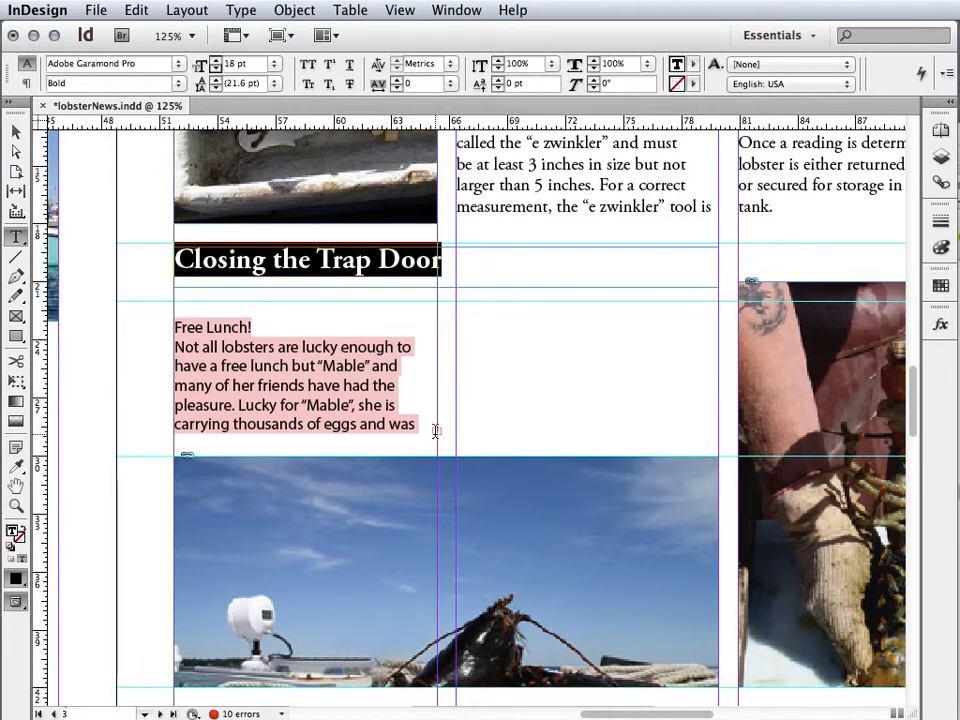
- Thread the overset trap door text from the left column's body frame into the middle column, starting at the 22p0 guide
click(13, 131)
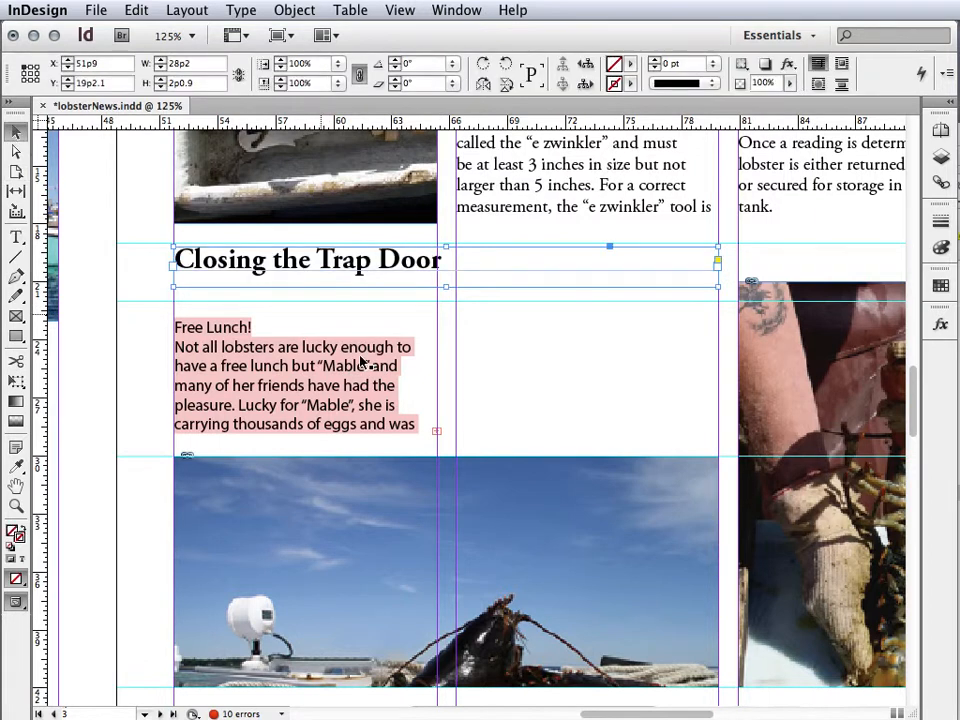
click(437, 435)
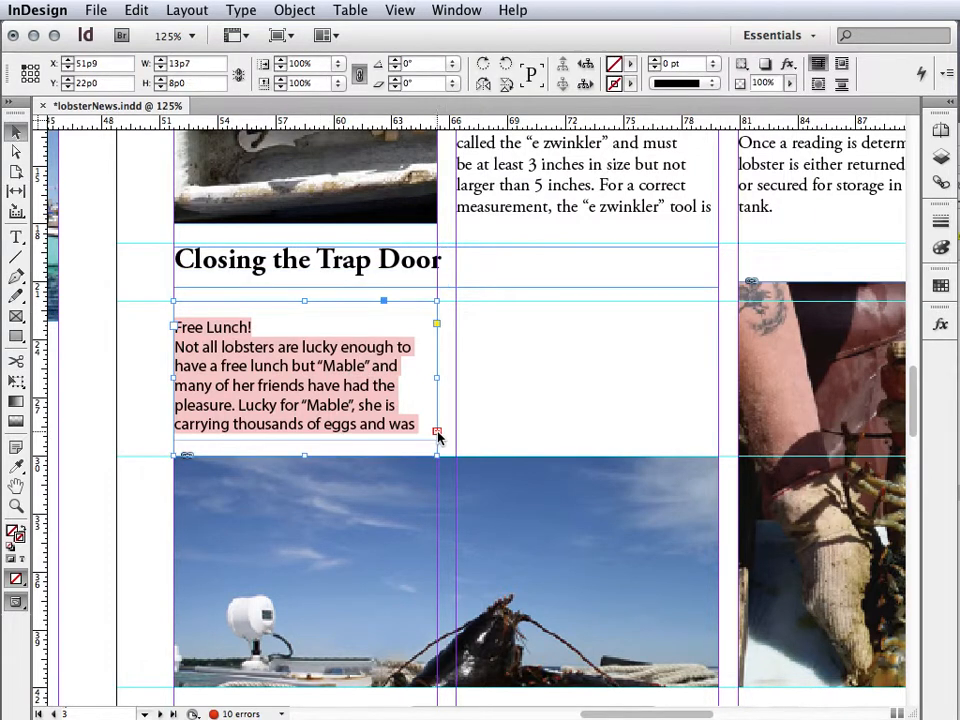
click(437, 435)
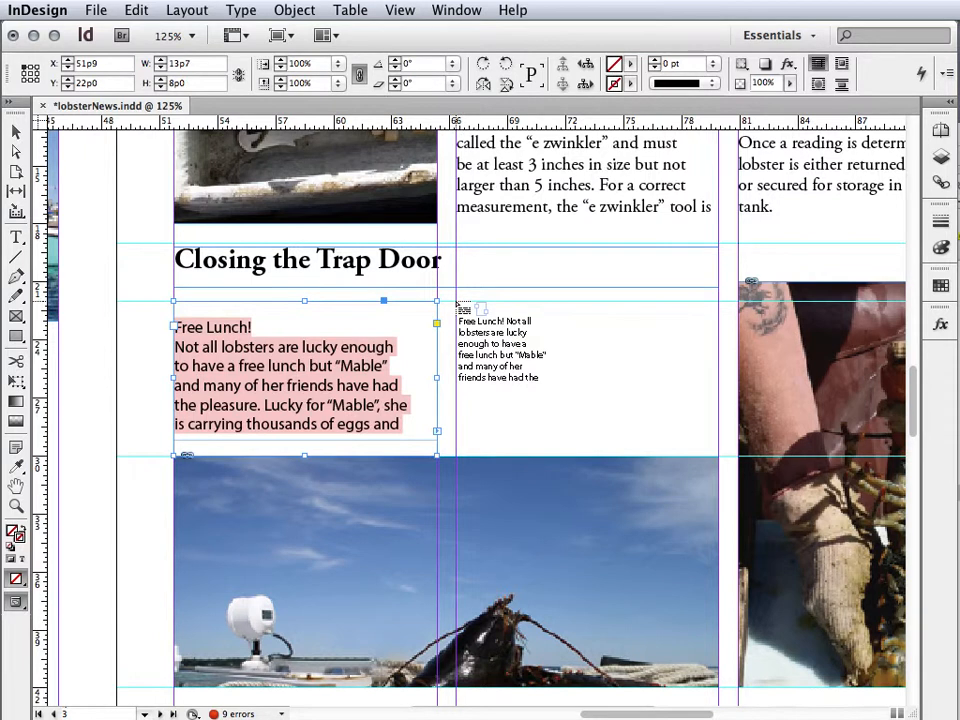
click(458, 304)
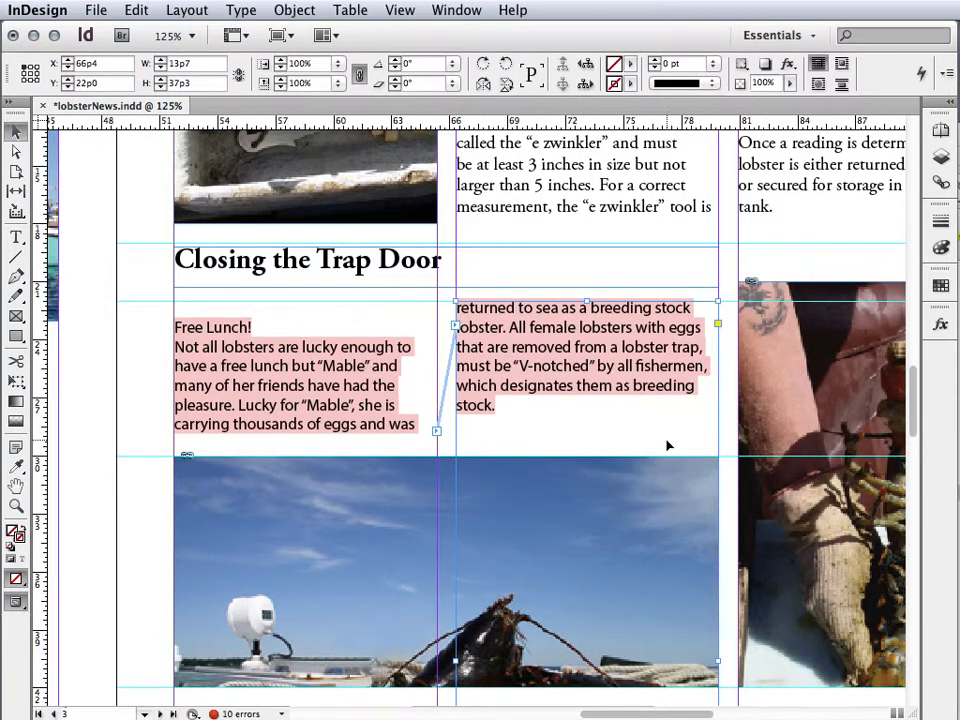
- Format all of the threaded "Closing the Trap Door" body text as Adobe Garamond Pro Regular at 11 pt
double_click(513, 428)
drag(513, 428, 139, 302)
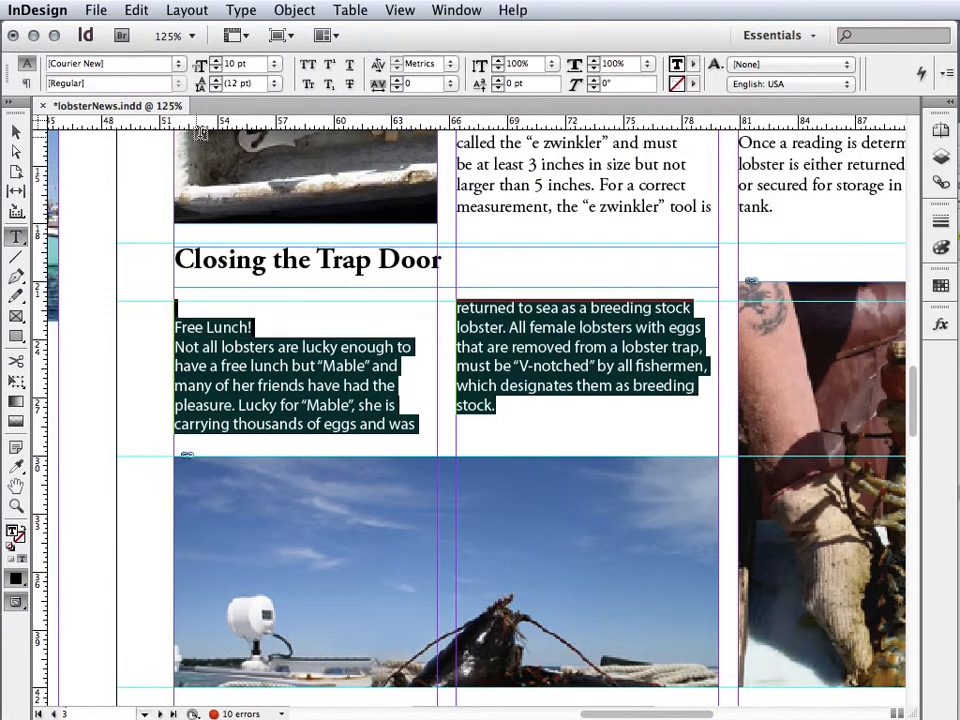
click(177, 64)
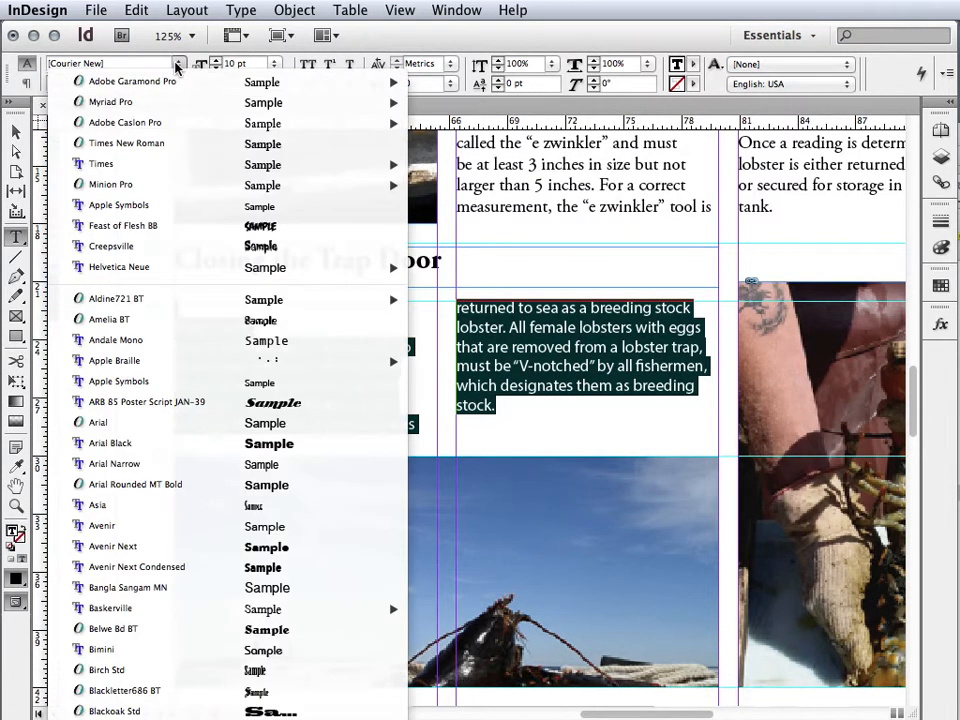
mouse_move(180, 80)
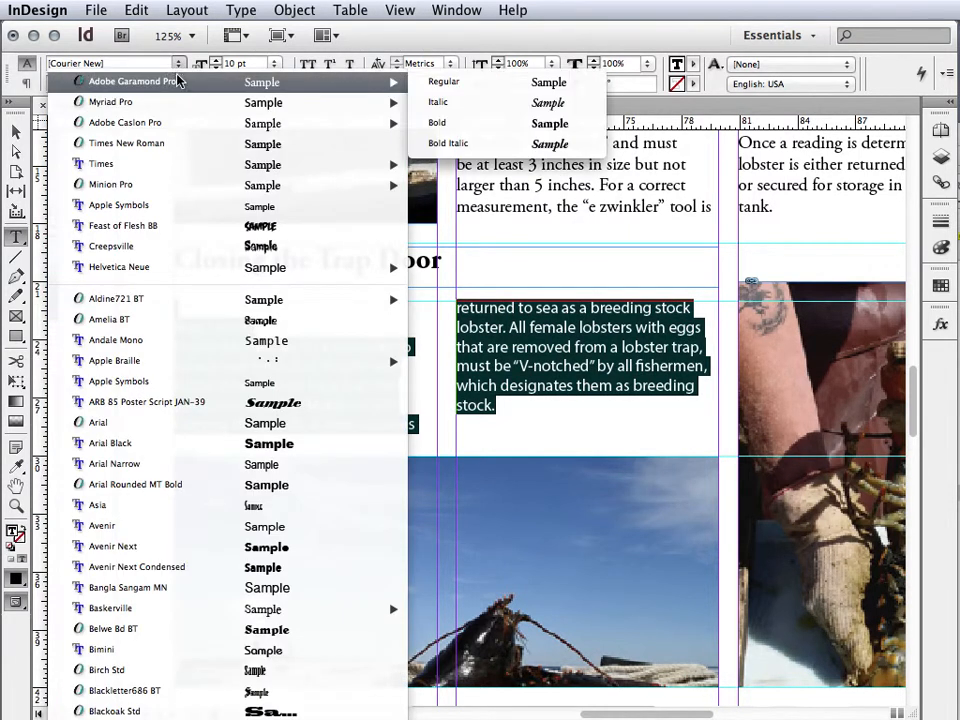
click(494, 82)
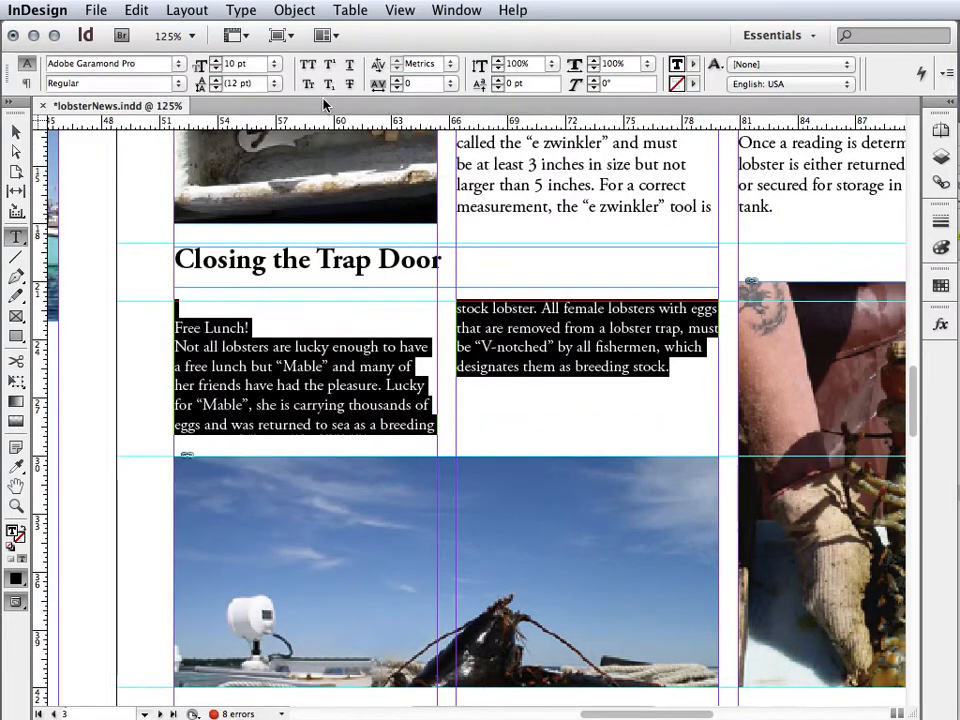
click(216, 68)
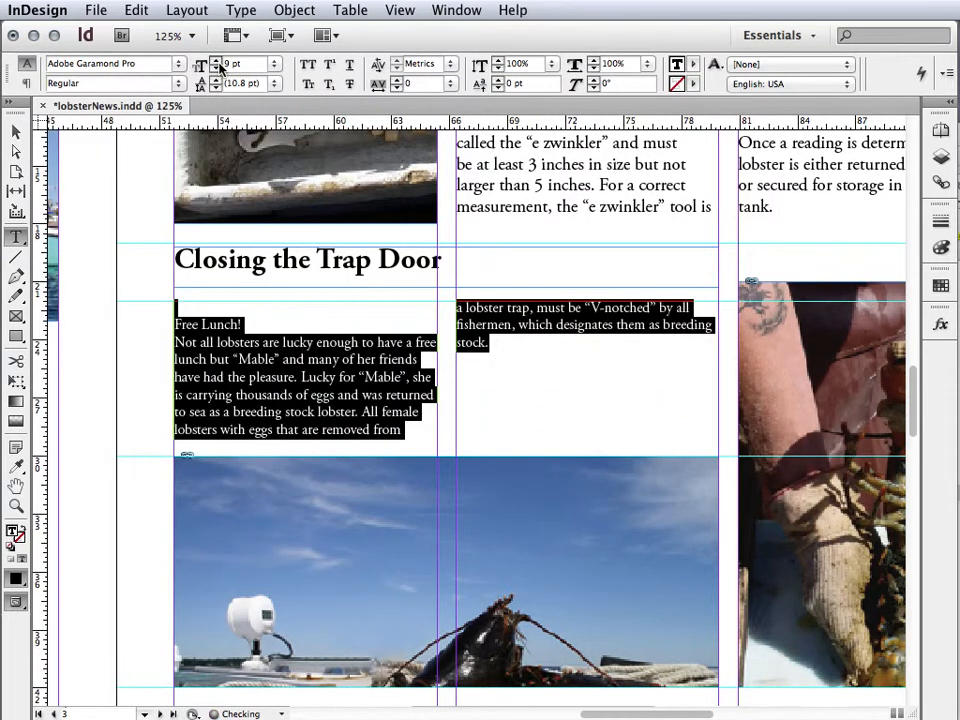
click(216, 61)
click(216, 61)
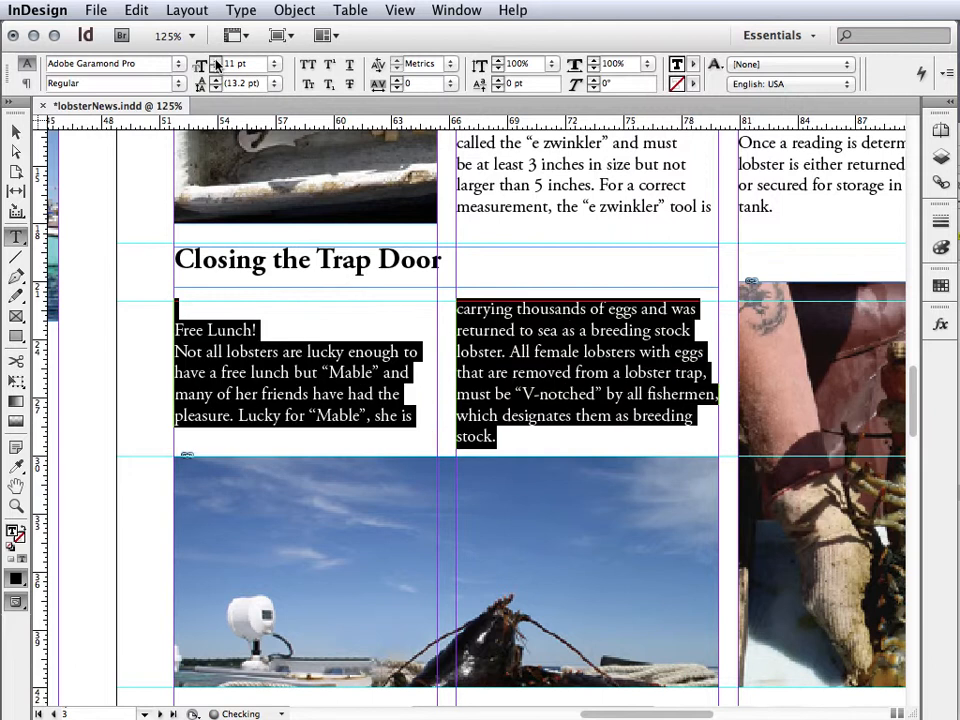
- Delete the empty line above "Free Lunch!" in the left column's body text
click(290, 326)
drag(286, 329, 164, 328)
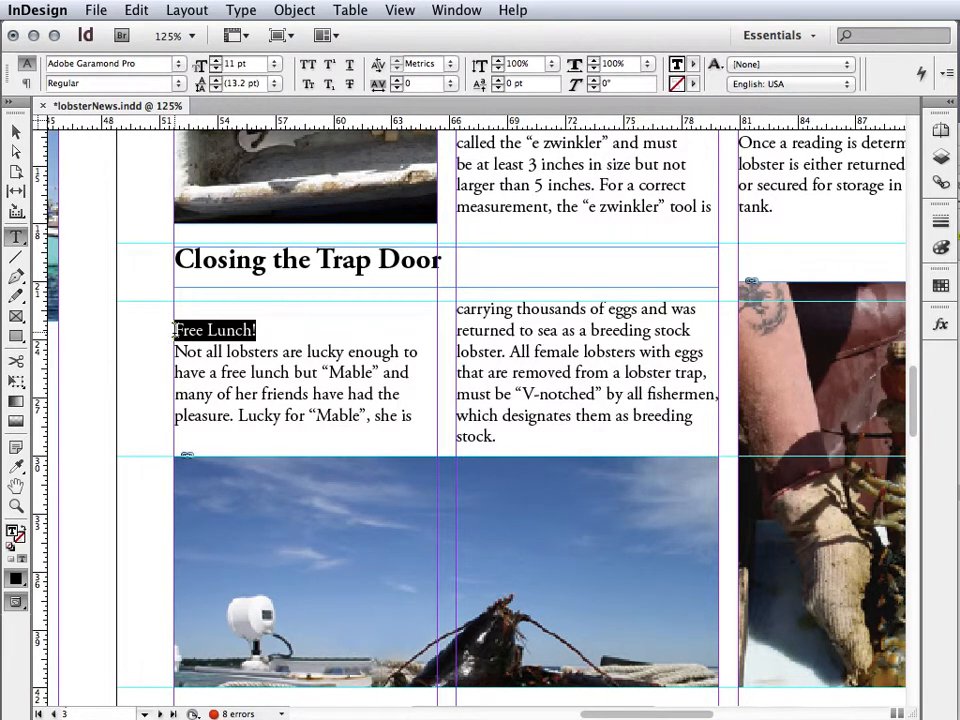
click(175, 330)
key(BackSpace)
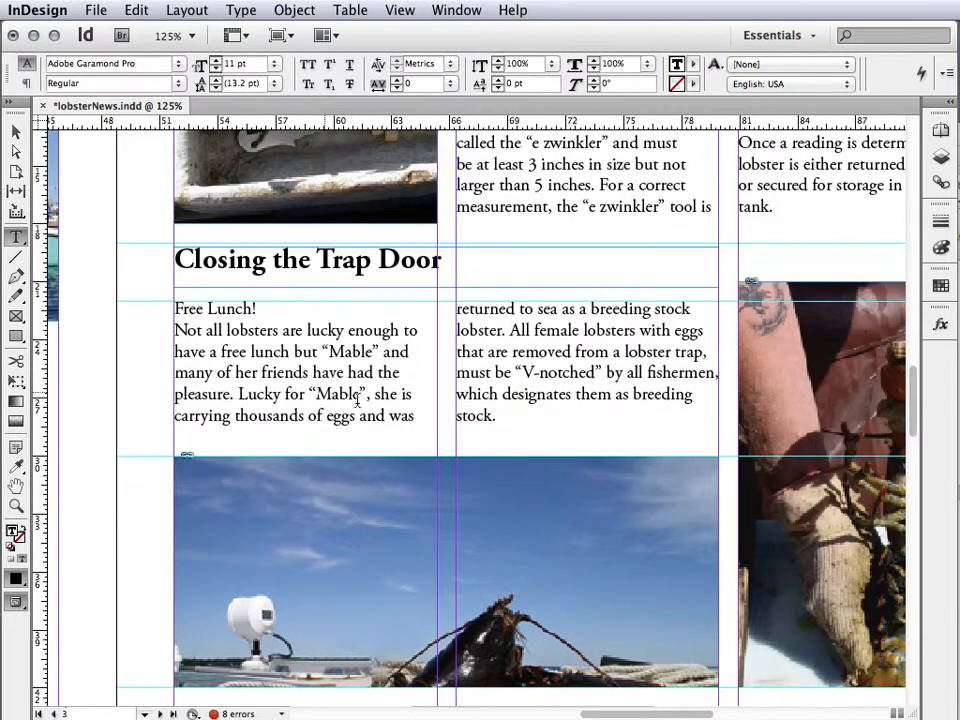
click(505, 412)
drag(505, 412, 466, 410)
click(609, 427)
- Narrow the left column's trap door body frame from its right edge to a width of about 13p0.6
click(15, 131)
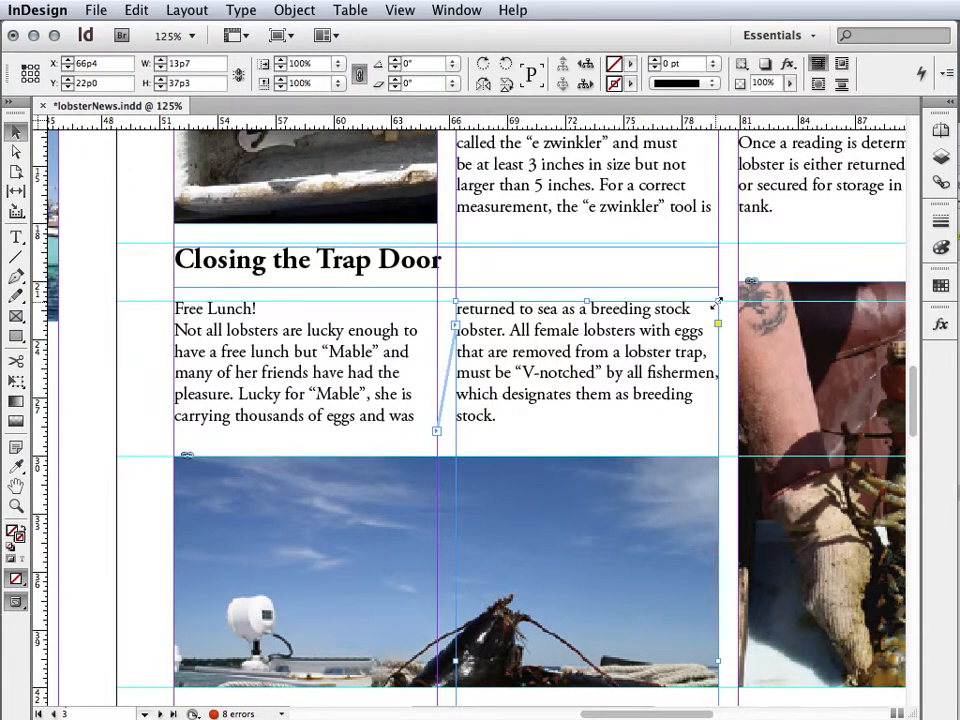
click(433, 402)
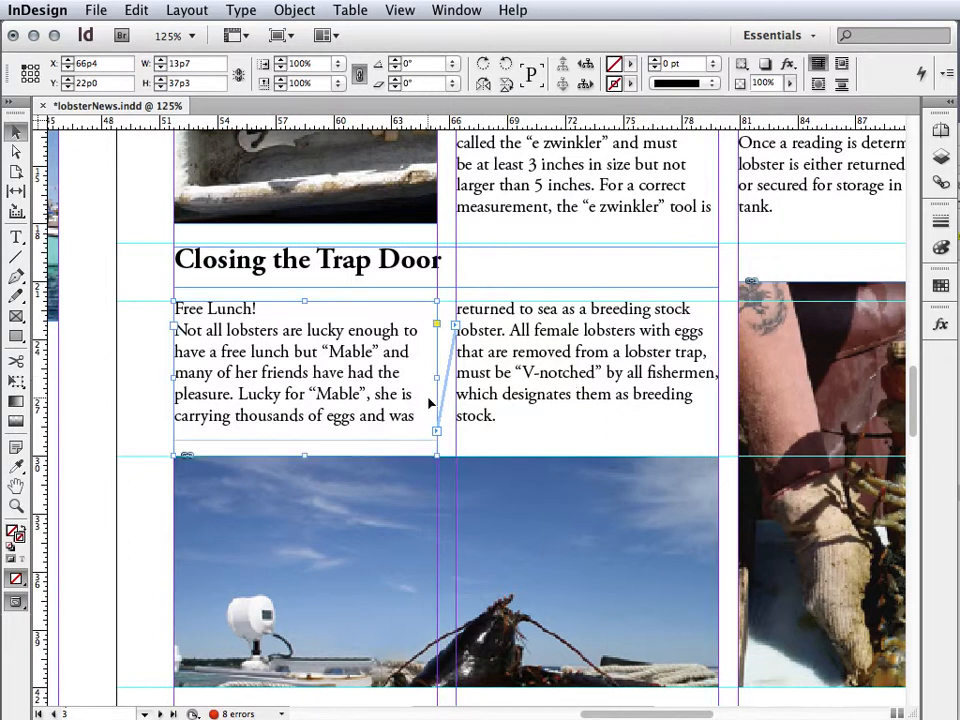
drag(439, 378, 427, 378)
- Shorten the middle column's trap door body frame from its bottom edge to a height of about 7p2, ending above the photo
click(528, 453)
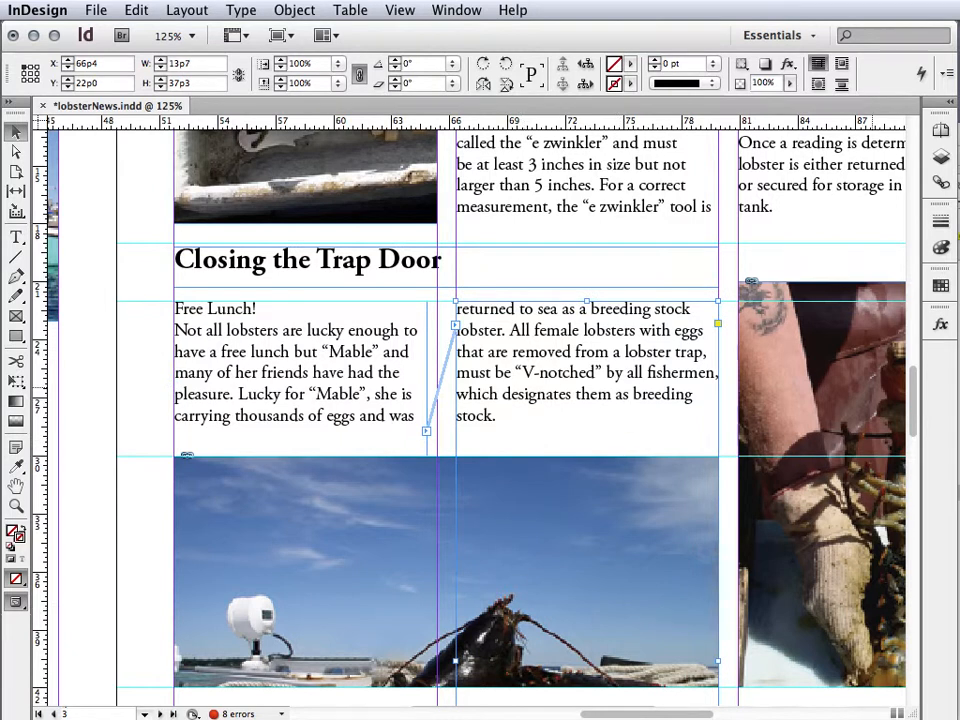
drag(925, 378, 921, 471)
drag(587, 347, 643, 257)
drag(911, 490, 913, 421)
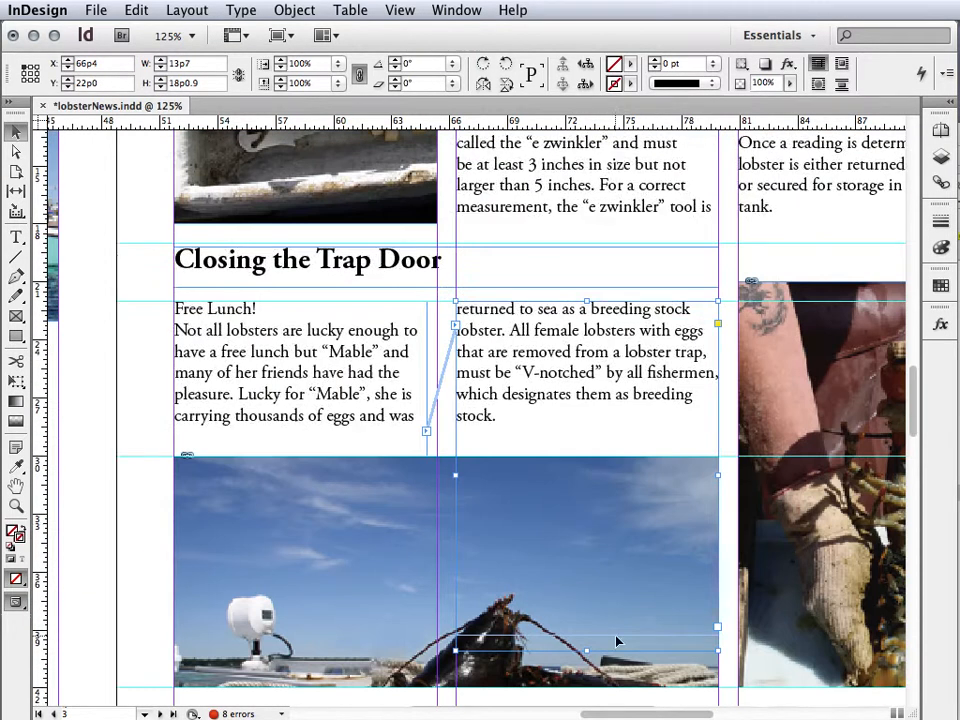
drag(586, 648, 588, 441)
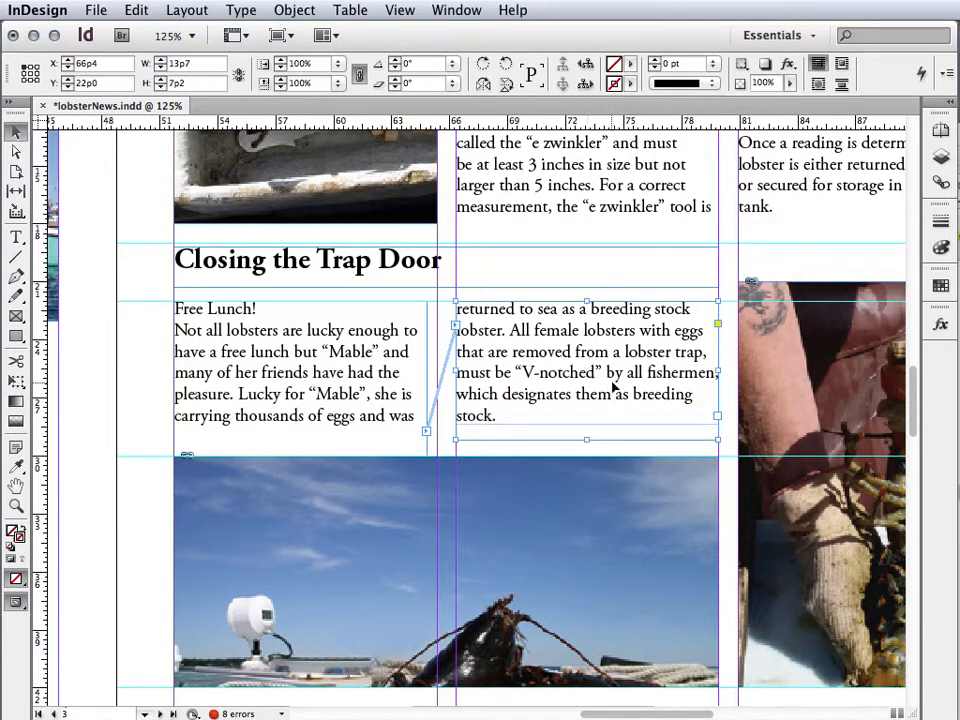
- Set the bottom inset spacing of the left column's trap door body frame to 1p0 in Text Frame Options
click(386, 412)
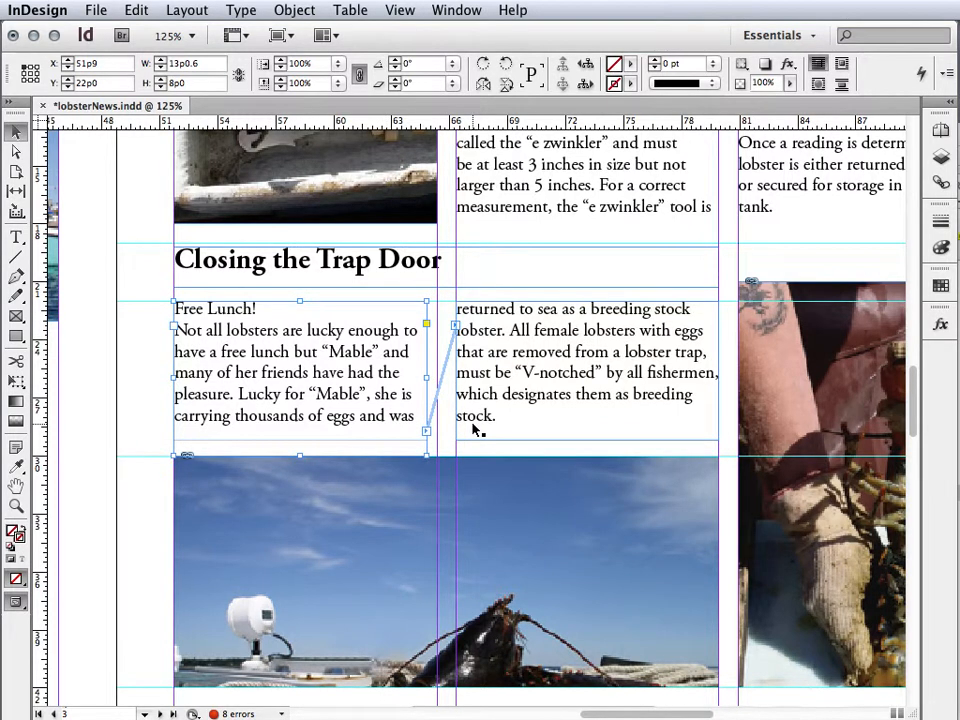
key(super+b)
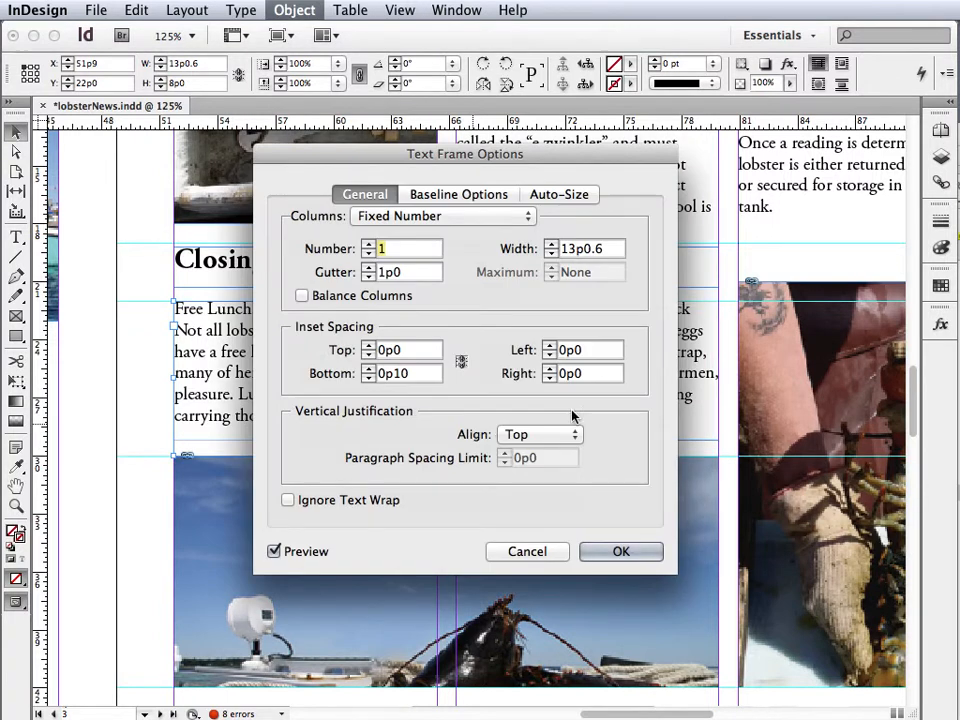
drag(452, 155, 911, 139)
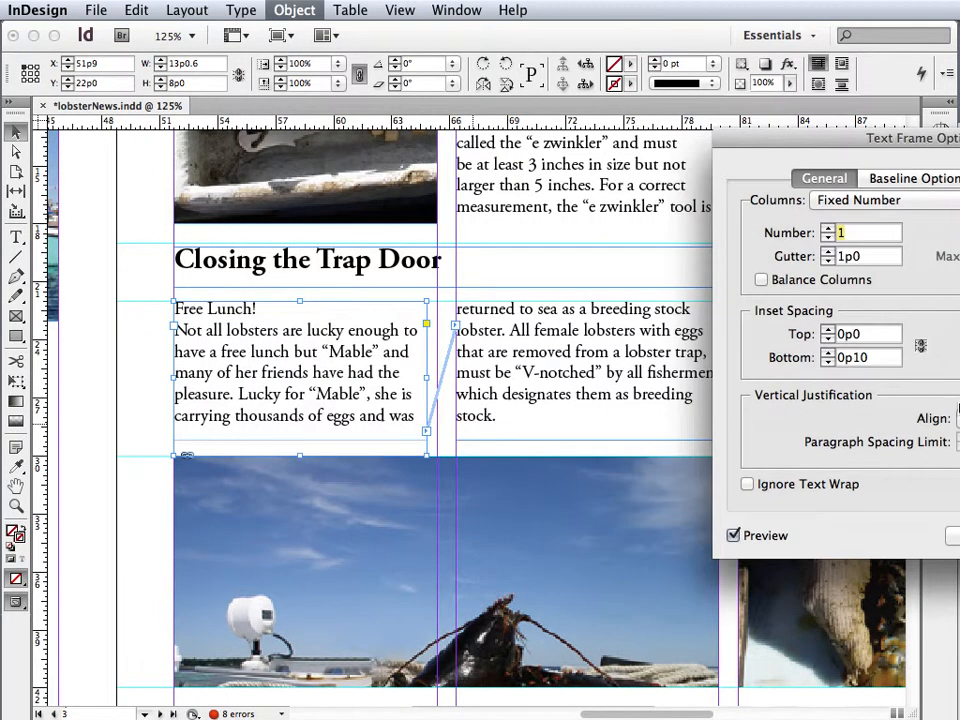
click(873, 358)
key(Tab)
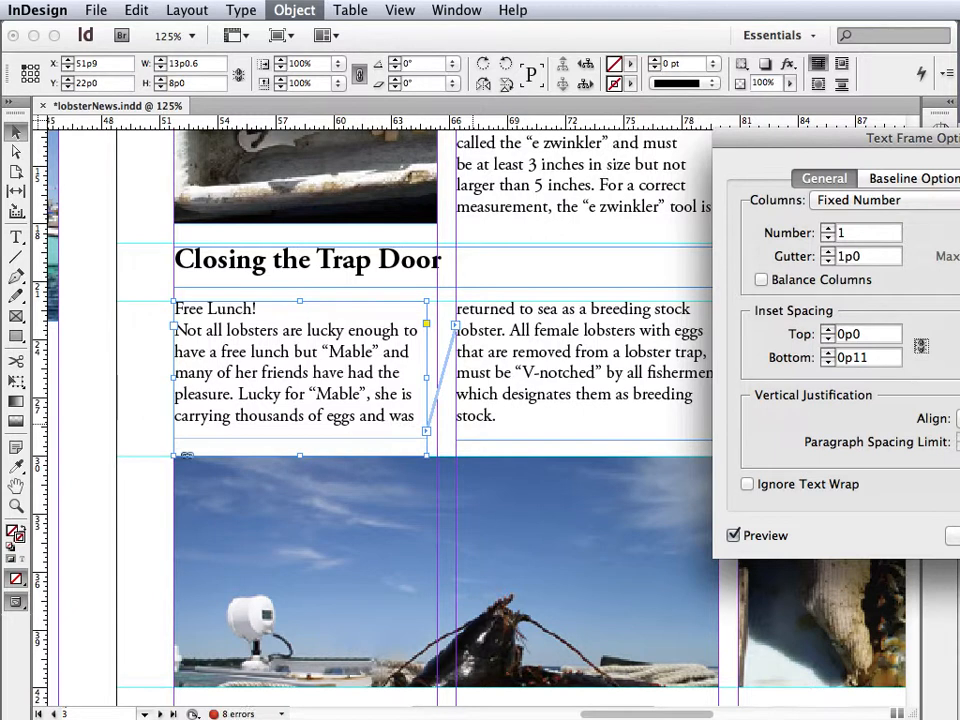
drag(872, 359, 805, 358)
text(1p0)
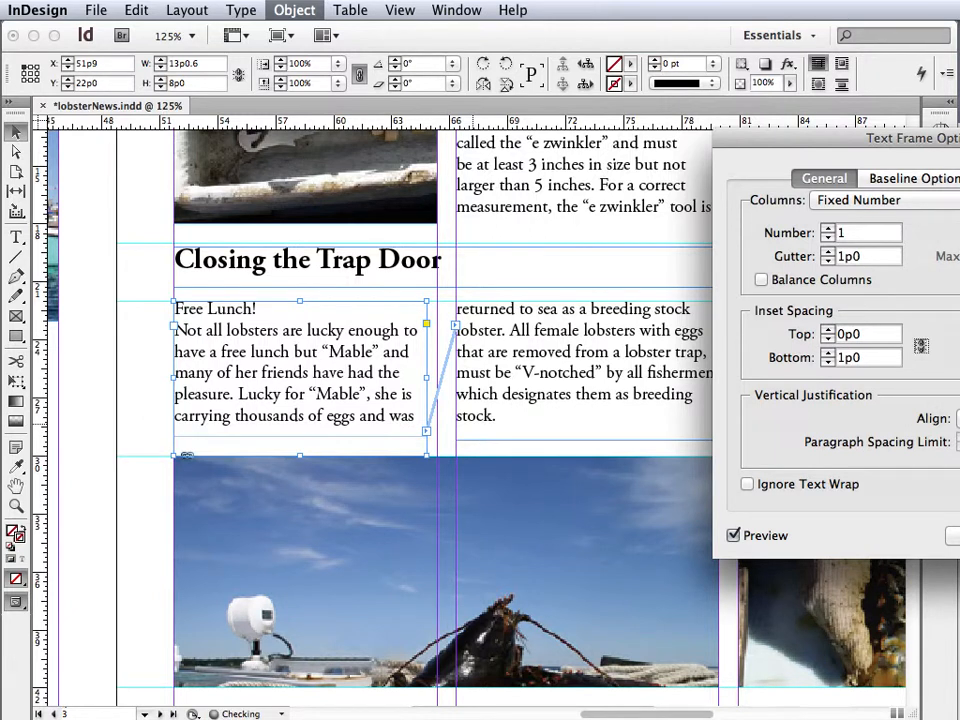
key(Return)
click(526, 433)
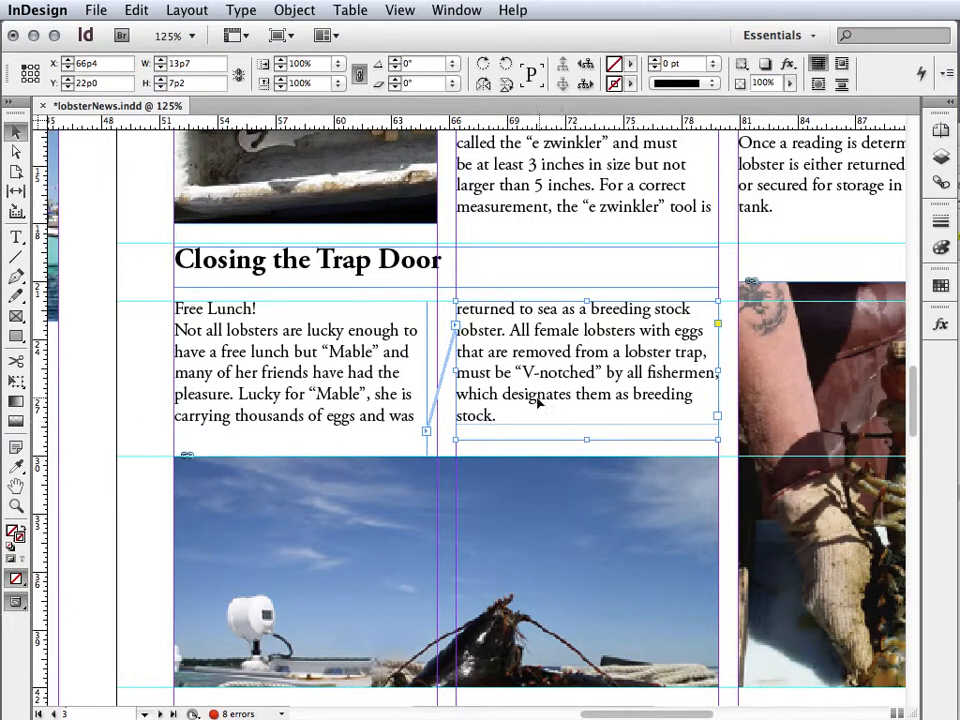
click(405, 418)
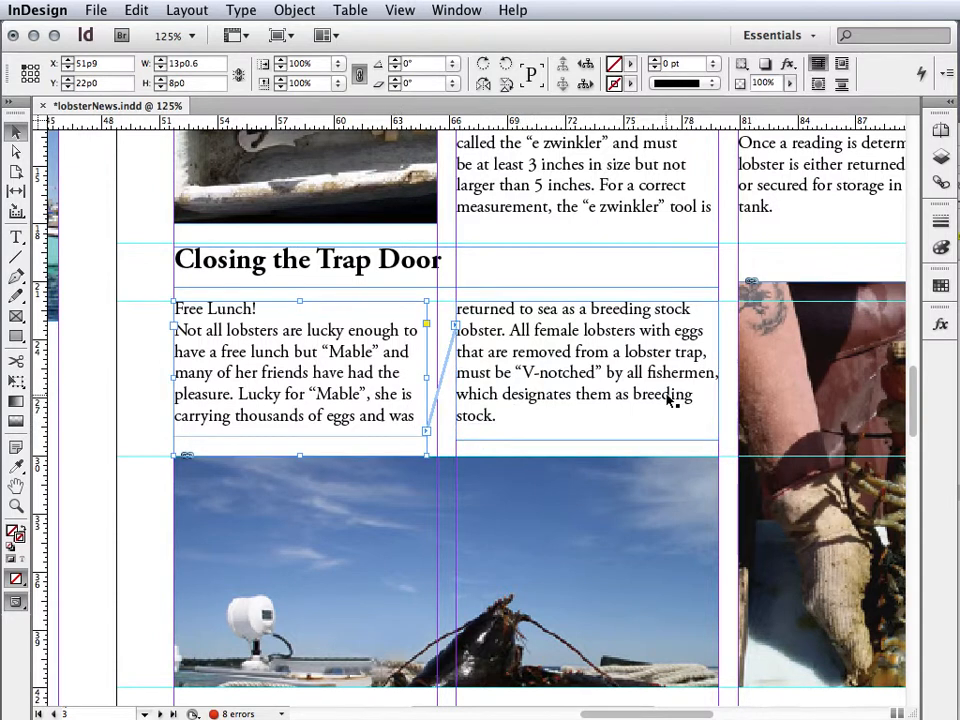